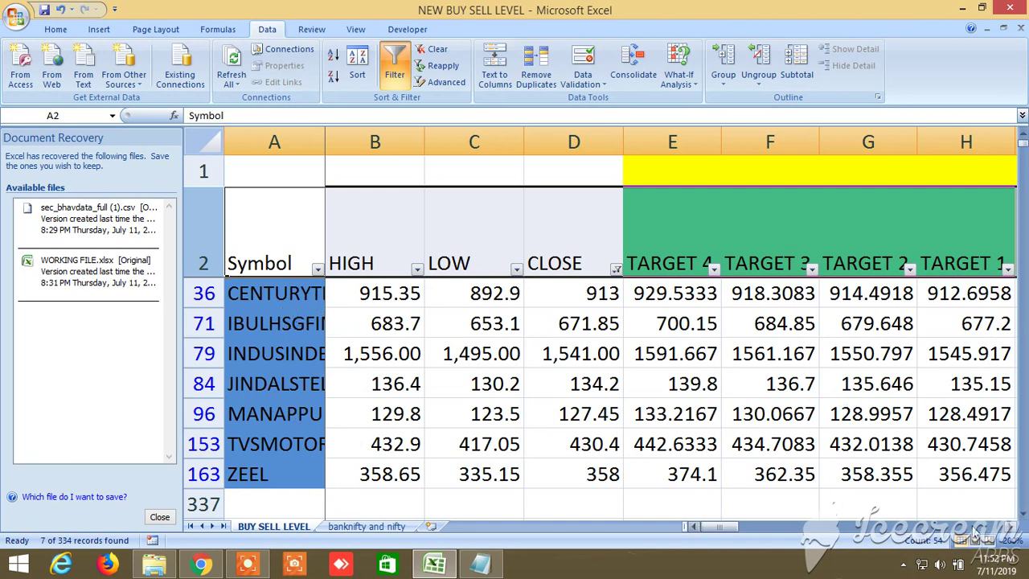
Examine the BUY ABOVE level and the green TARGET 1 to TARGET 8 columns for the filtered stocks
left_click(1012, 526)
left_click(1011, 527)
left_click(1012, 526)
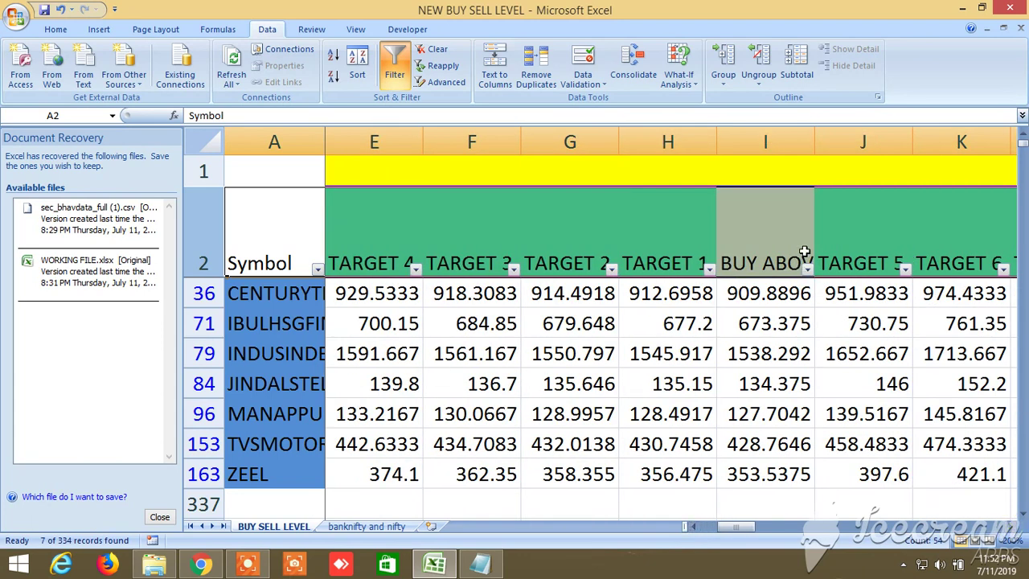
left_click(777, 235)
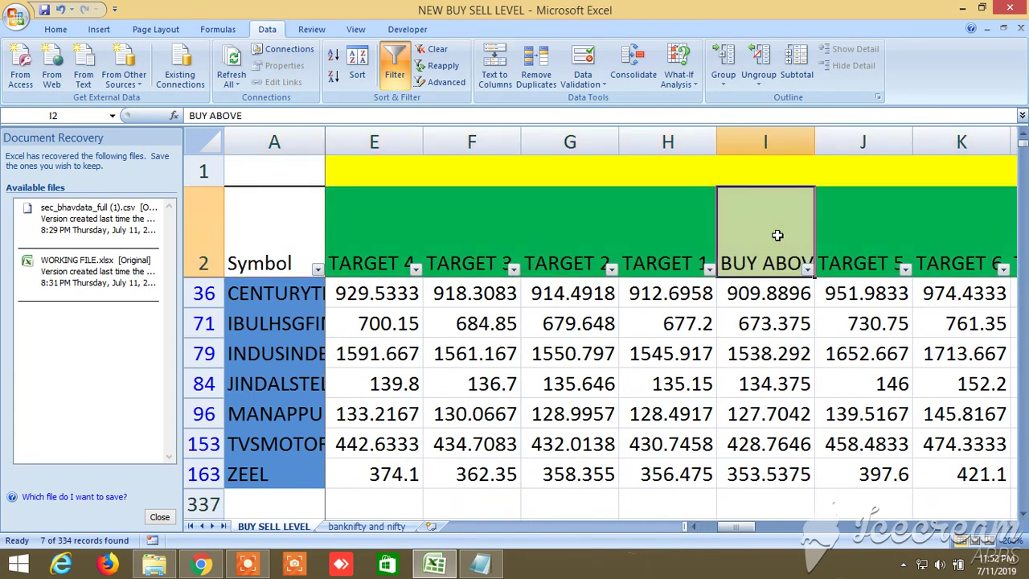
left_click(383, 254)
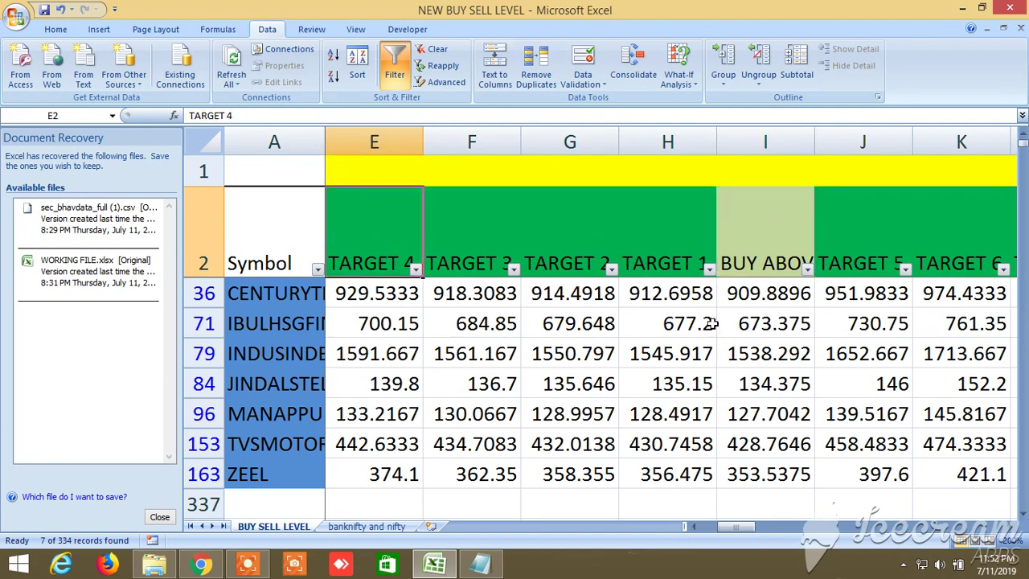
left_click(875, 241)
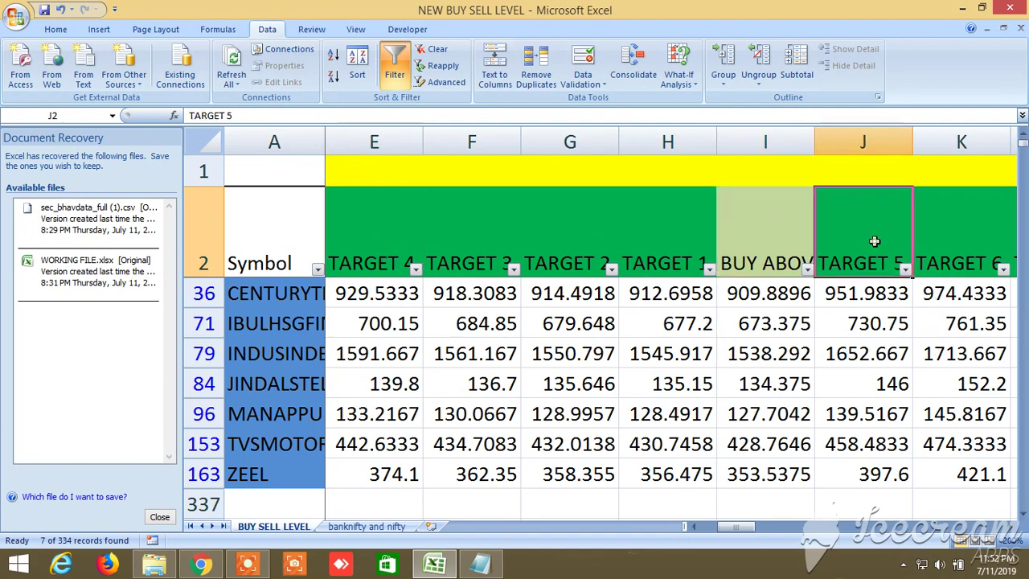
left_click(1013, 526)
left_click(1013, 526)
left_click(1013, 526)
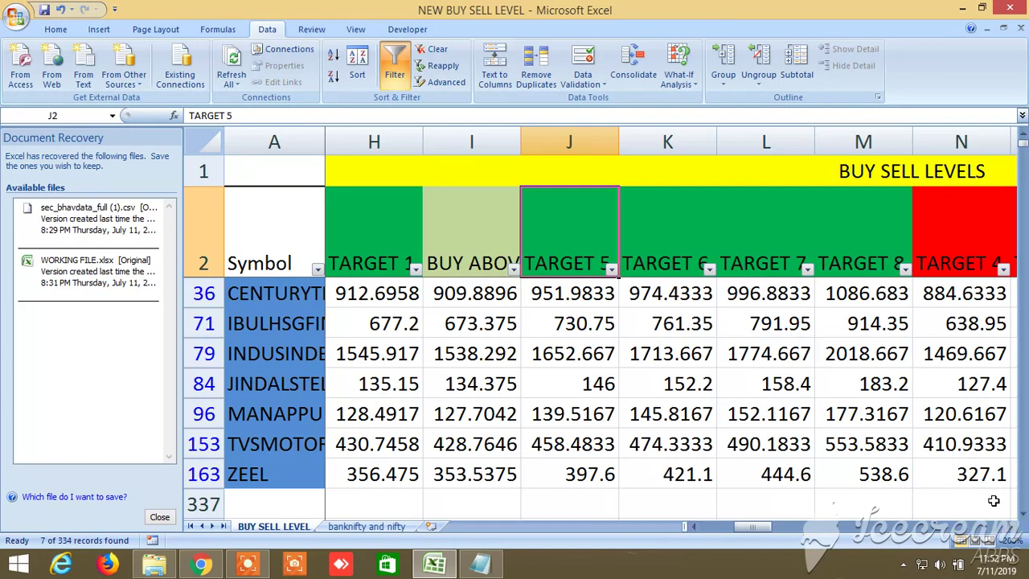
Examine the SELL BELOW level and its red target columns up to Target 8 for the filtered stocks
left_click(1013, 526)
left_click(1013, 527)
left_click(1013, 527)
left_click(1013, 527)
left_click(1013, 527)
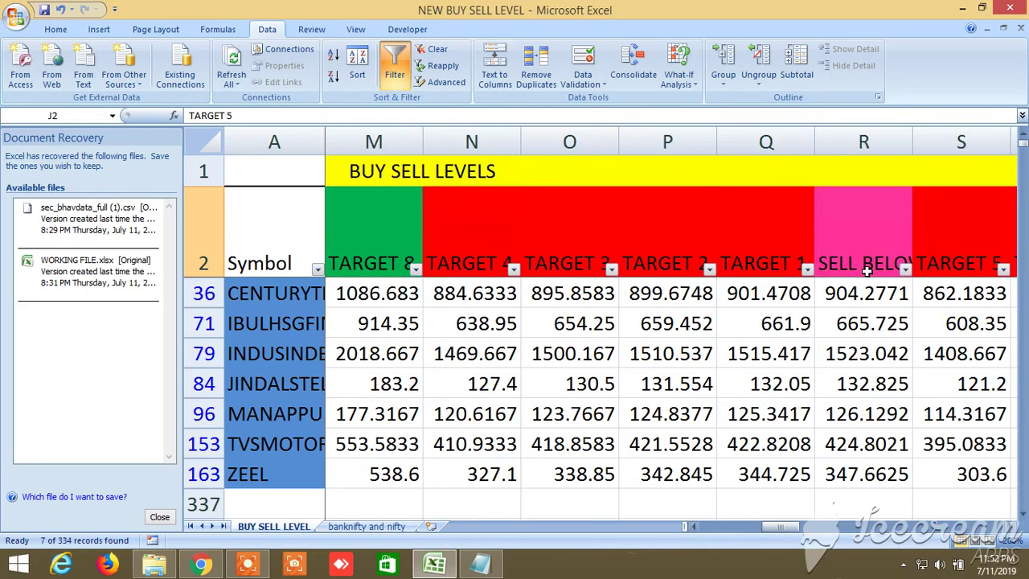
left_click(862, 236)
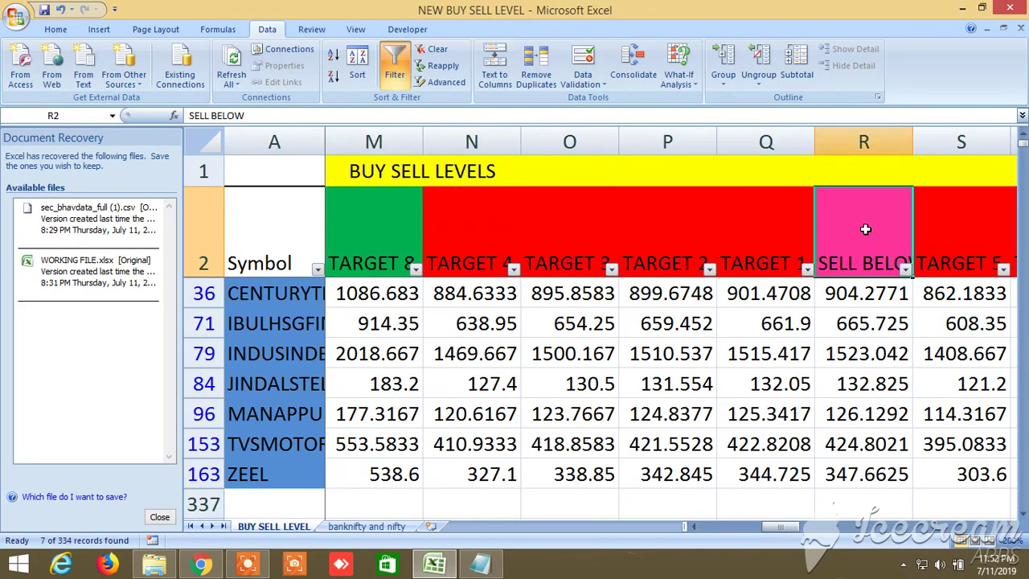
left_click(758, 234)
left_click(481, 242)
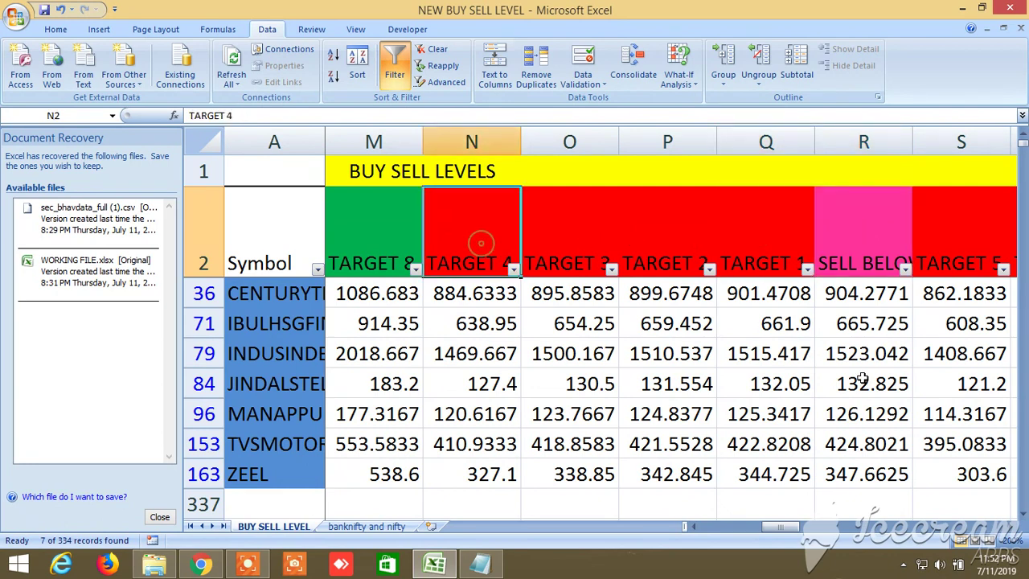
left_click(1009, 527)
left_click(1009, 527)
left_click(1008, 526)
left_click(1008, 526)
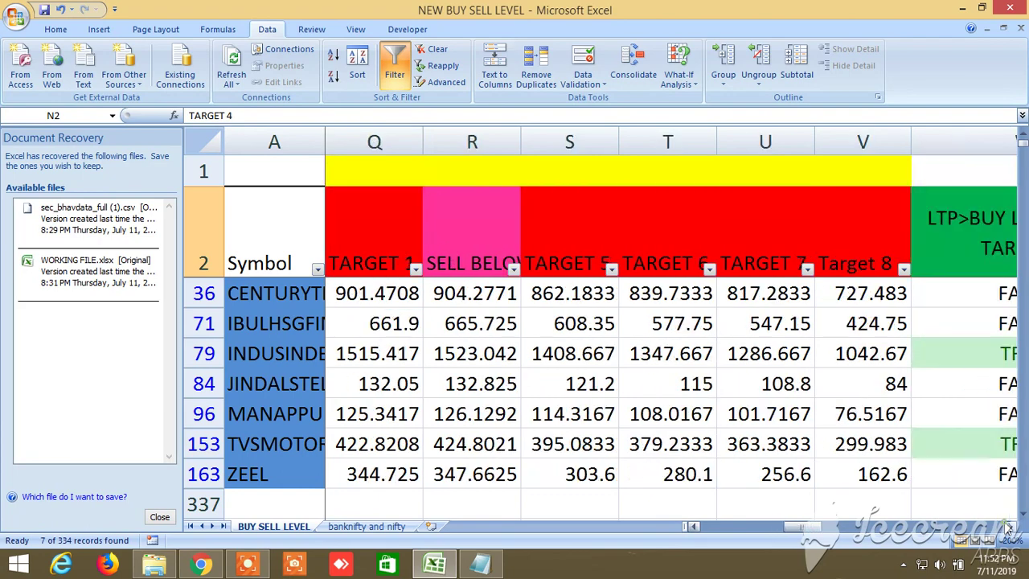
Review the green LTP condition columns comparing the price with the buy level and each buy target
left_click(1008, 526)
left_click(1008, 526)
left_click(1008, 526)
left_click(1009, 526)
left_click(1009, 527)
left_click(1009, 527)
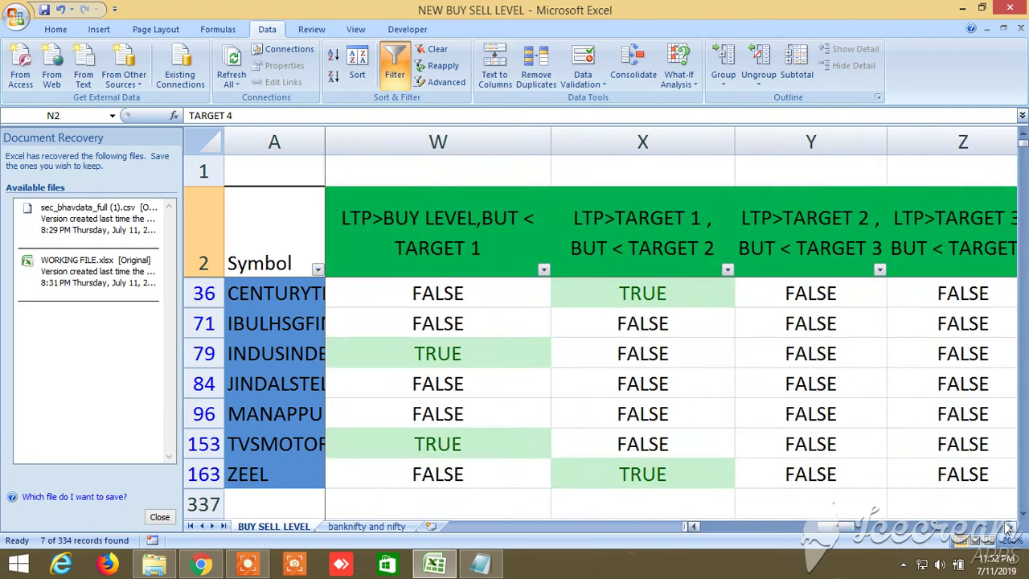
left_click(1009, 526)
left_click(1009, 527)
left_click(1008, 526)
left_click(1008, 527)
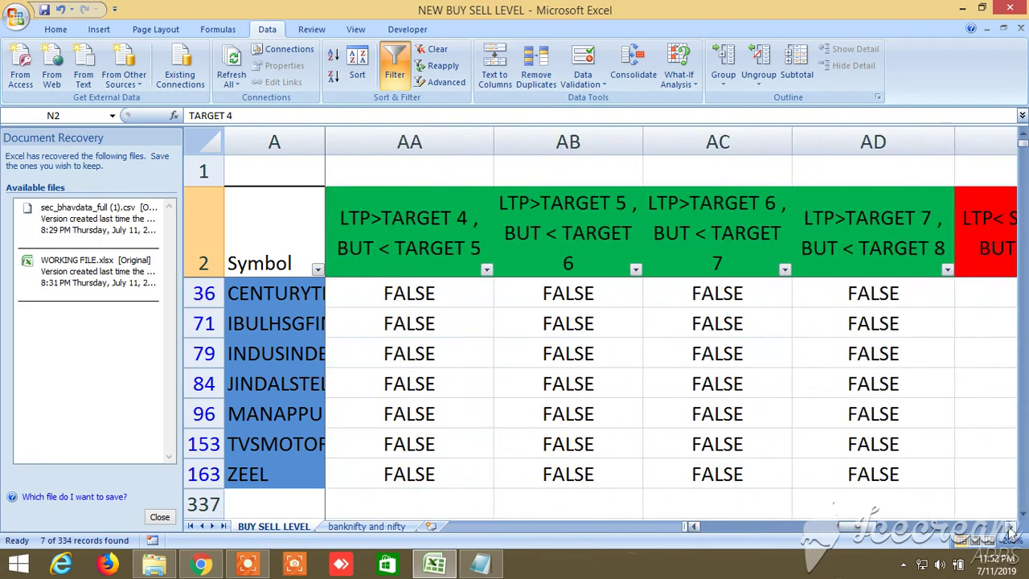
Look through the red LTP condition columns for the sell targets, through to the alternative buy sell levels
left_click(1008, 527)
left_click(1008, 526)
left_click(1009, 527)
left_click(1008, 527)
left_click(1008, 526)
left_click(1008, 527)
left_click(1008, 526)
left_click(1008, 527)
left_click(1008, 527)
left_click(1008, 527)
left_click(1008, 526)
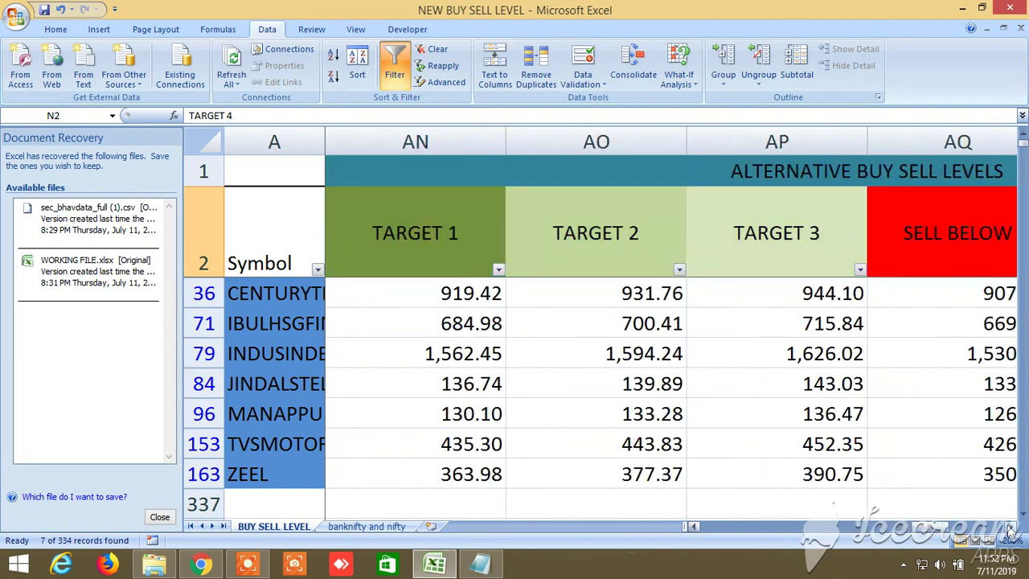
Examine the ALTERNATIVE BUY SELL LEVELS section, covering BUY ABOVE, SELL BELOW and their target columns
left_click(692, 527)
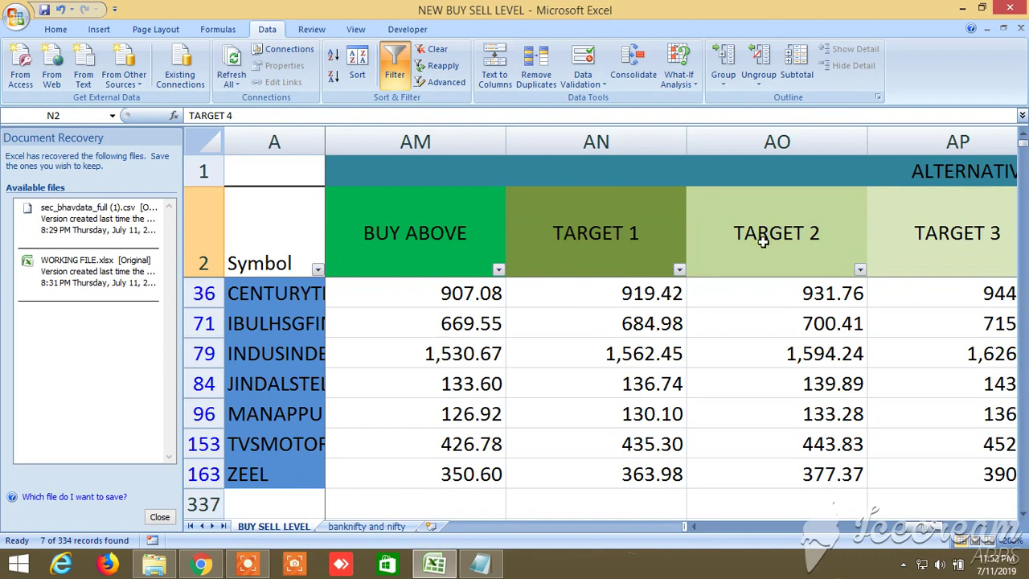
left_click(1012, 526)
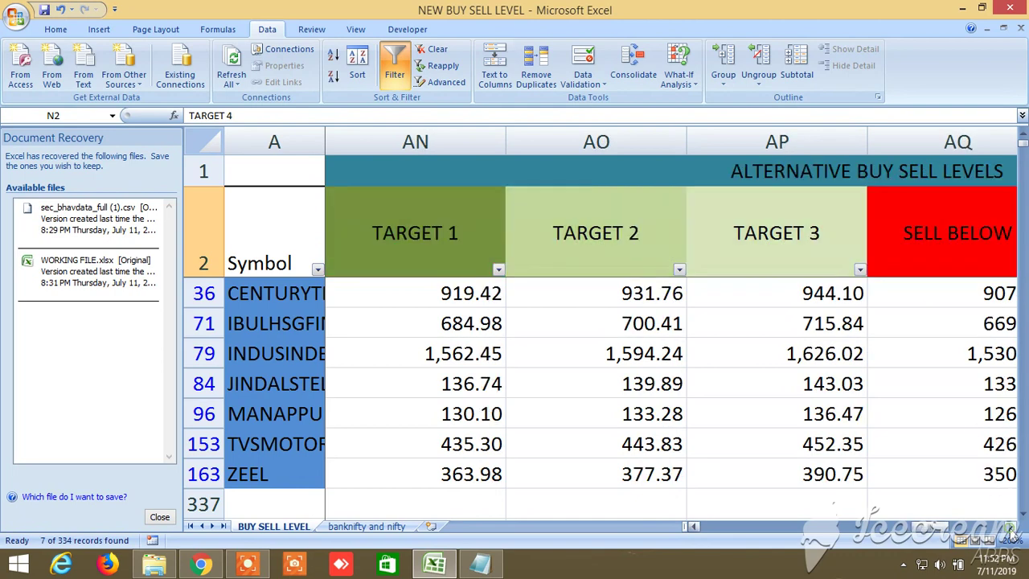
left_click(1012, 526)
left_click(1013, 526)
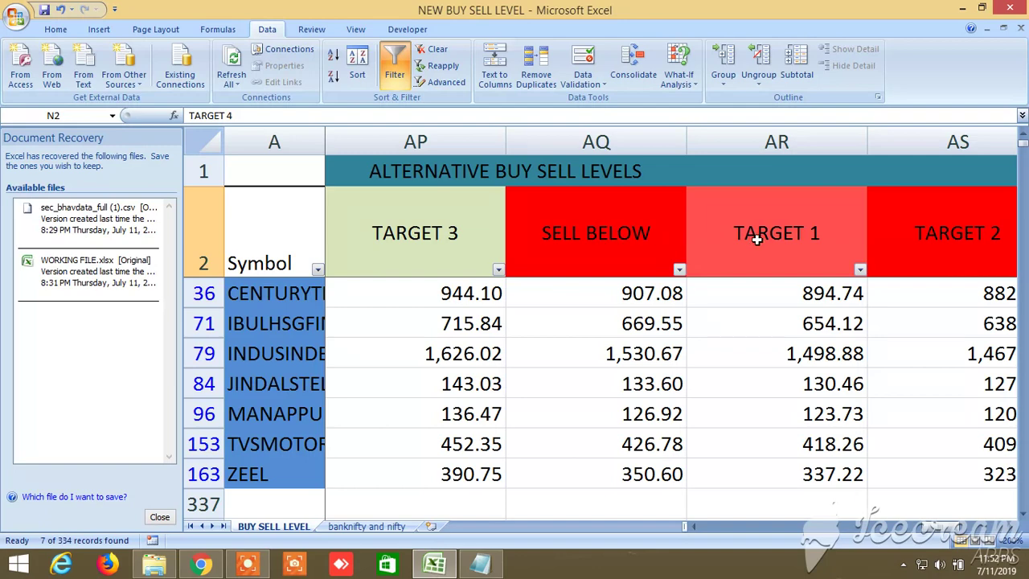
left_click(1012, 526)
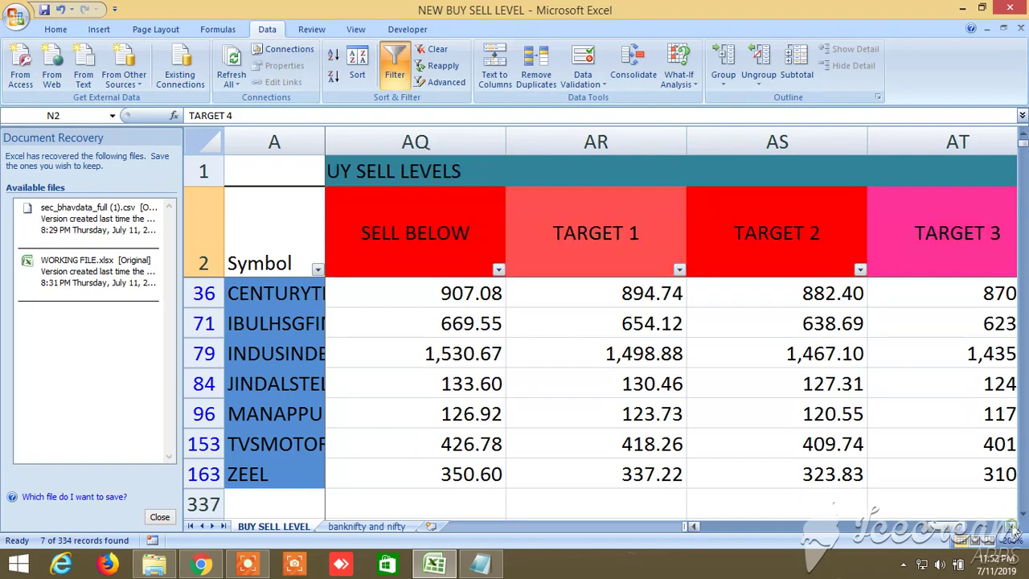
scroll(940, 537, "left", 5)
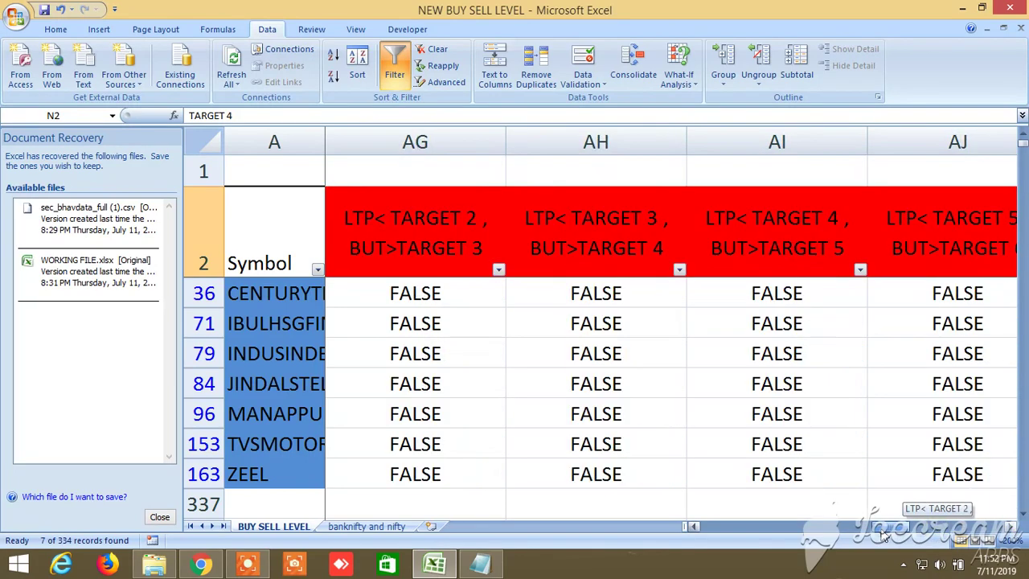
left_click_drag(884, 536, 908, 535)
left_click(1012, 526)
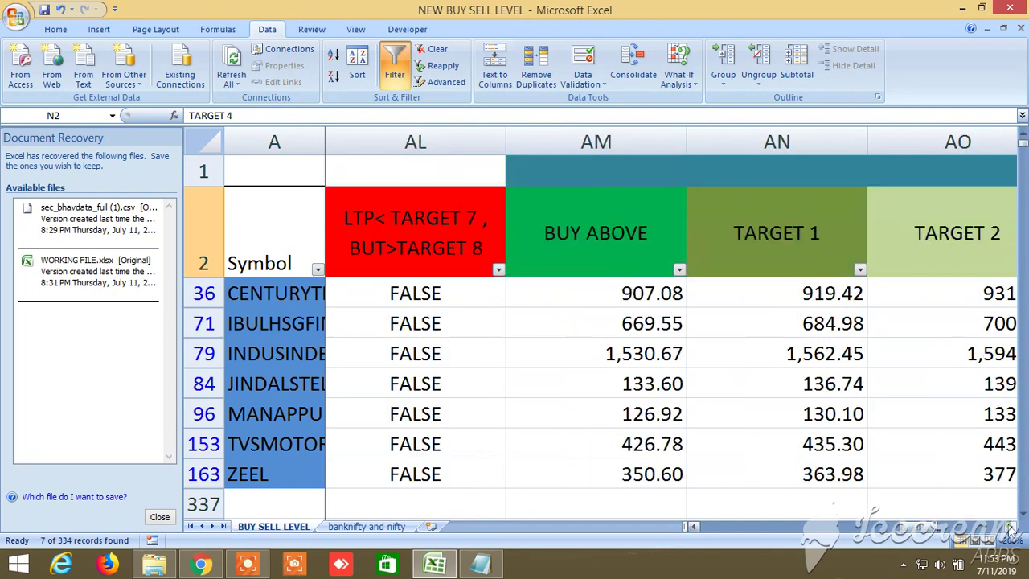
left_click(1012, 525)
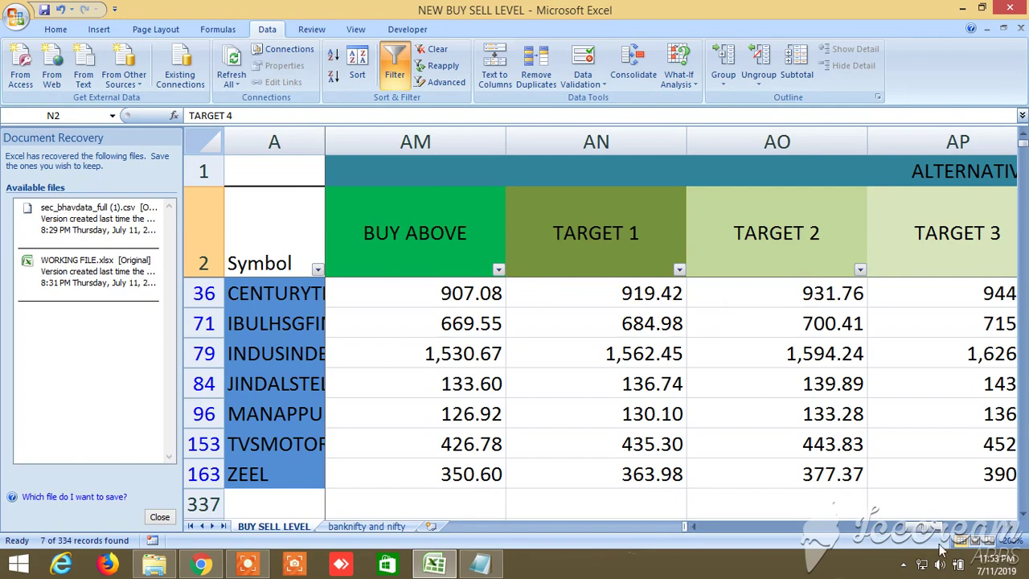
Turn off the filter on the BUY SELL LEVEL sheet so that all symbols are listed
left_click_drag(926, 531, 904, 531)
left_click(394, 65)
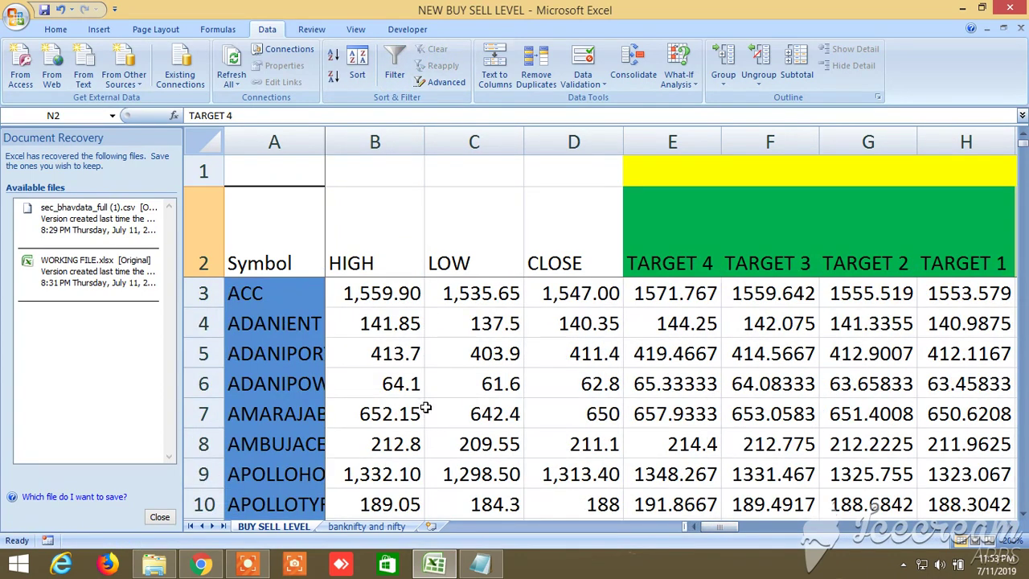
Look down the full symbol list, from the stocks to the commodity, BANKNIFTY and NIFTY rows
scroll(424, 408, "down", 4)
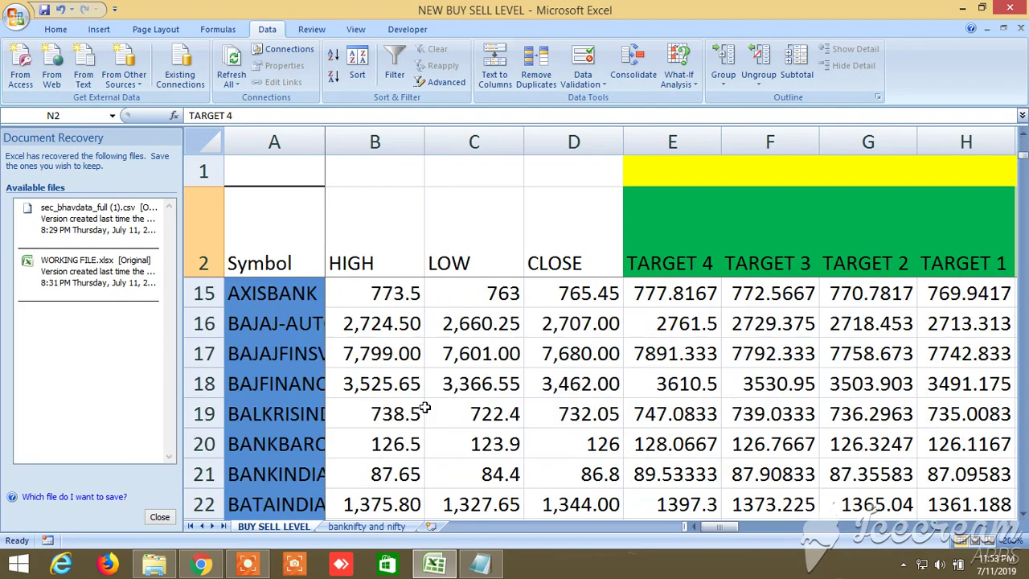
scroll(424, 408, "down", 20)
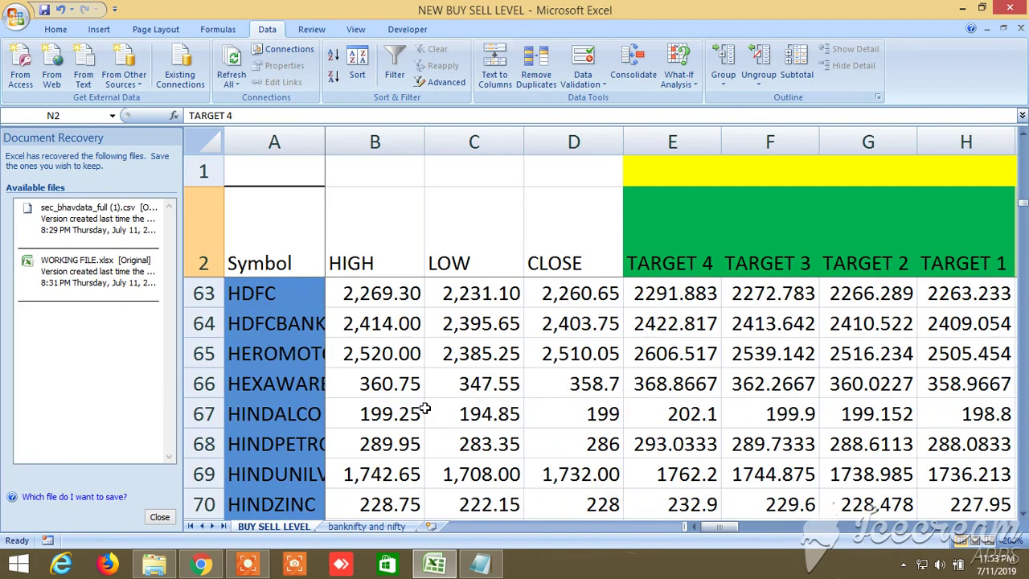
scroll(424, 408, "down", 20)
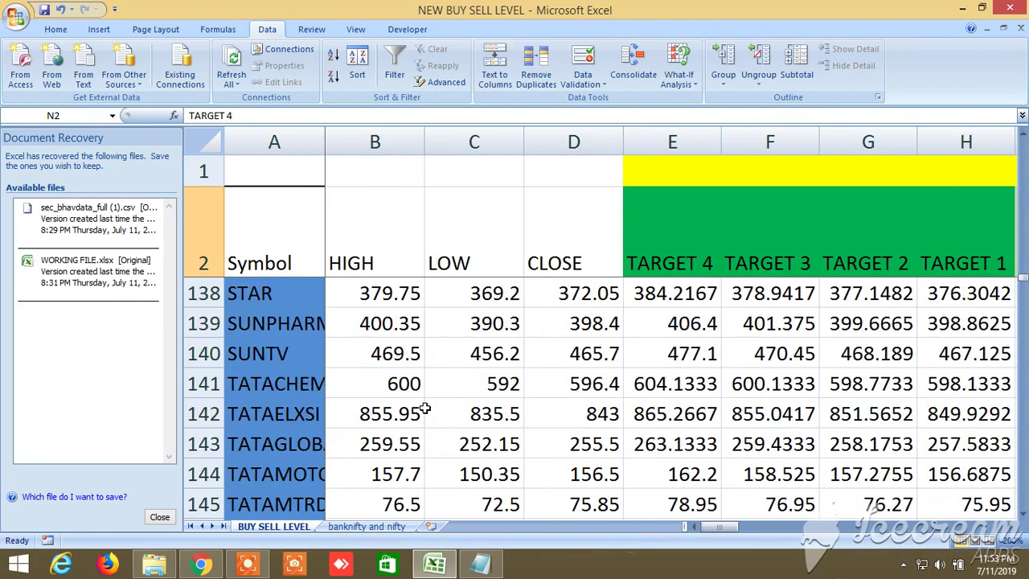
scroll(423, 408, "down", 4)
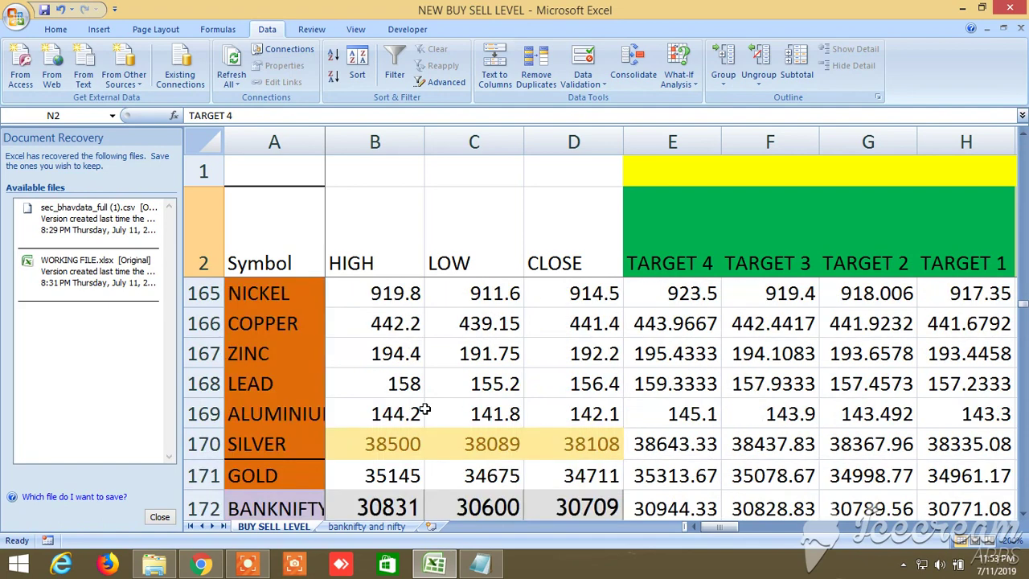
scroll(423, 409, "up", 2)
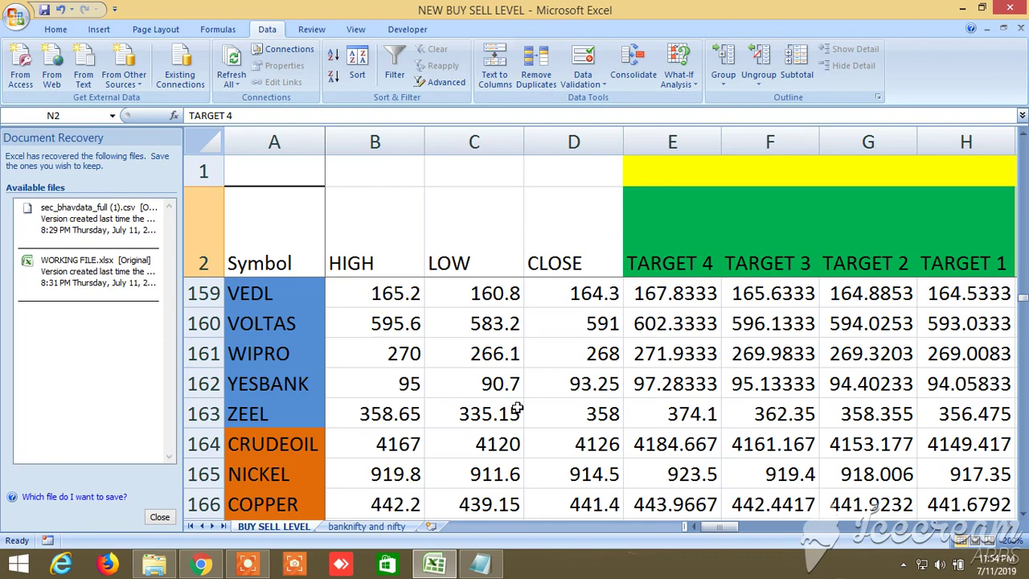
scroll(515, 409, "down", 4)
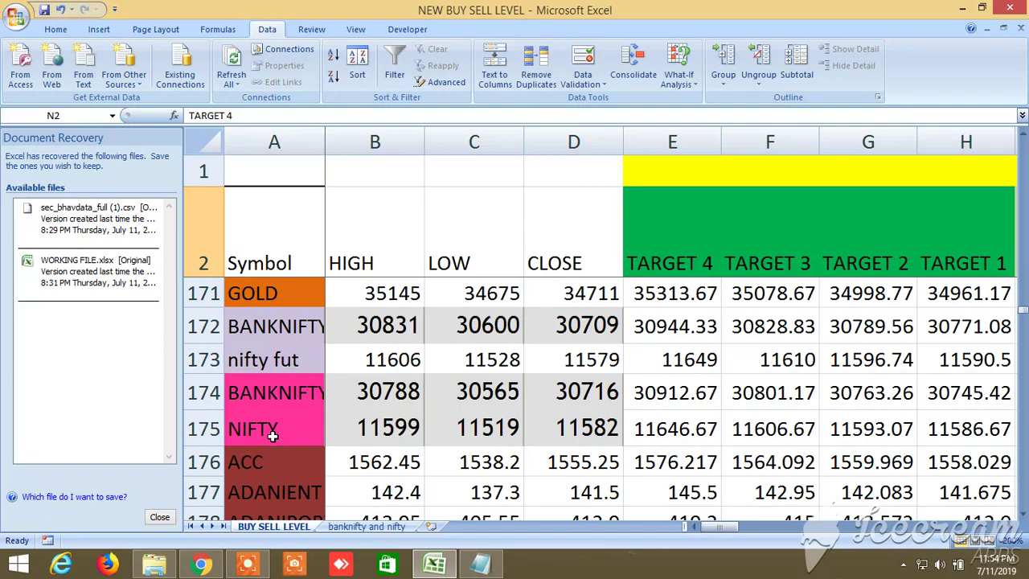
Examine the BUY ABOVE level and green target columns for the GOLD, BANKNIFTY and NIFTY rows
left_click(1010, 526)
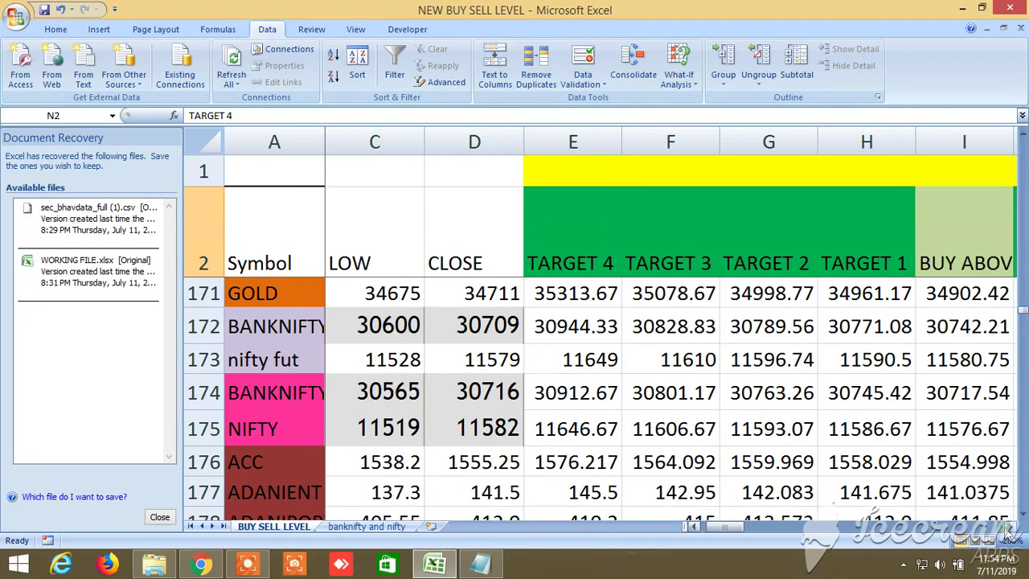
left_click(1008, 527)
left_click(1007, 527)
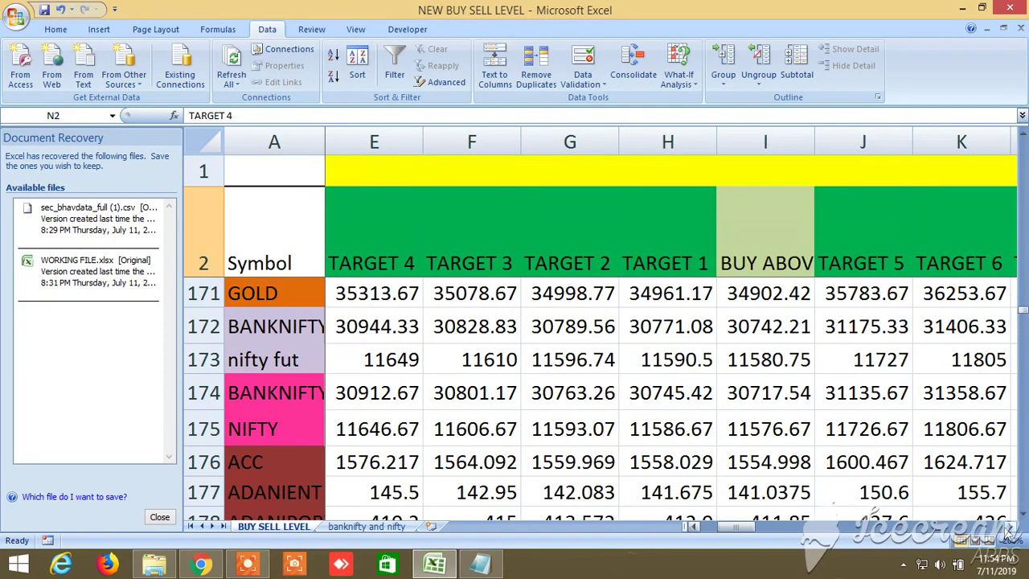
left_click(1007, 526)
left_click(1008, 526)
left_click(1008, 527)
left_click(1008, 527)
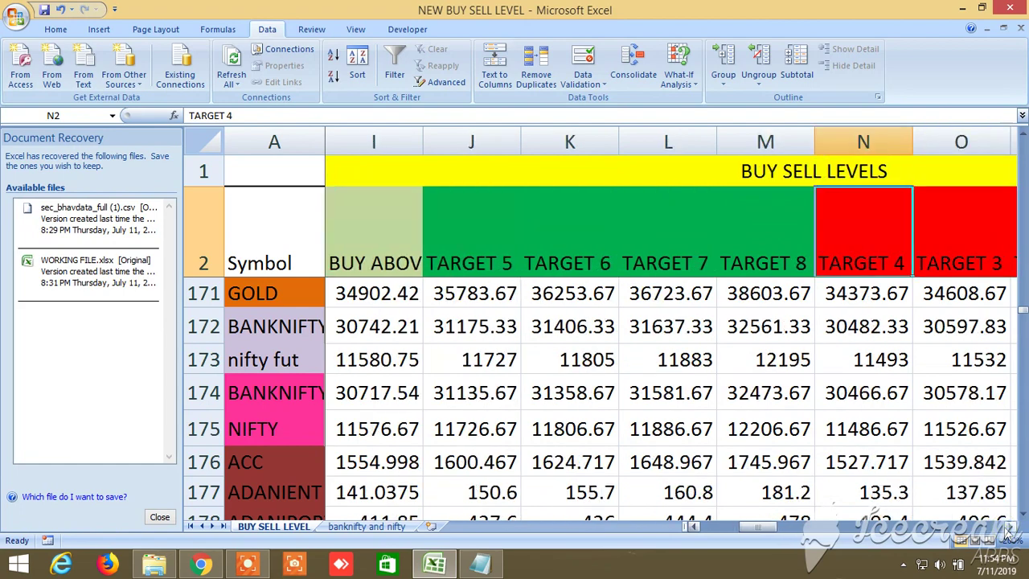
Examine the SELL BELOW level and red target columns for the GOLD, BANKNIFTY and NIFTY rows
left_click(1008, 526)
left_click(1008, 526)
left_click(1007, 526)
left_click(1008, 527)
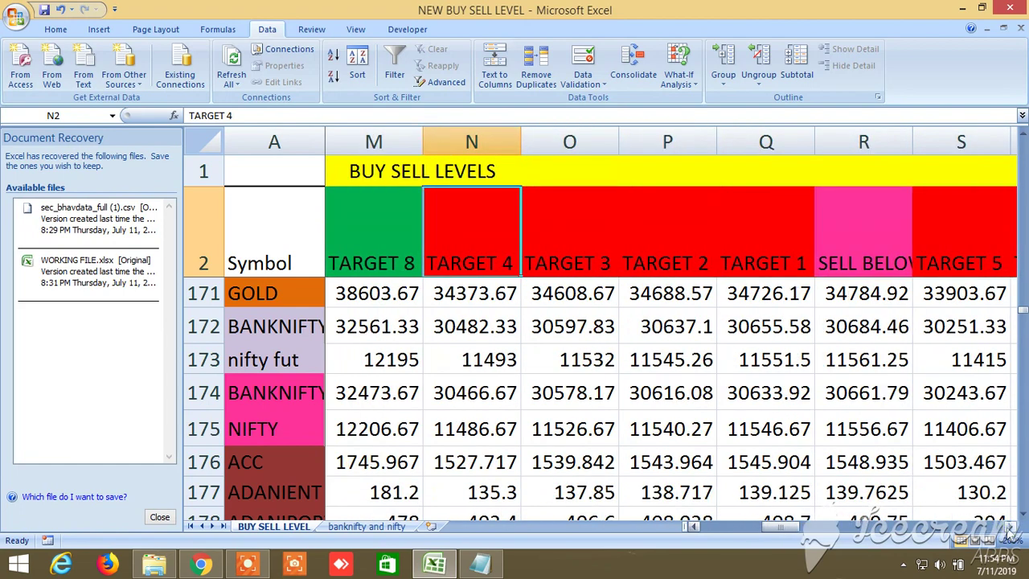
left_click(1007, 527)
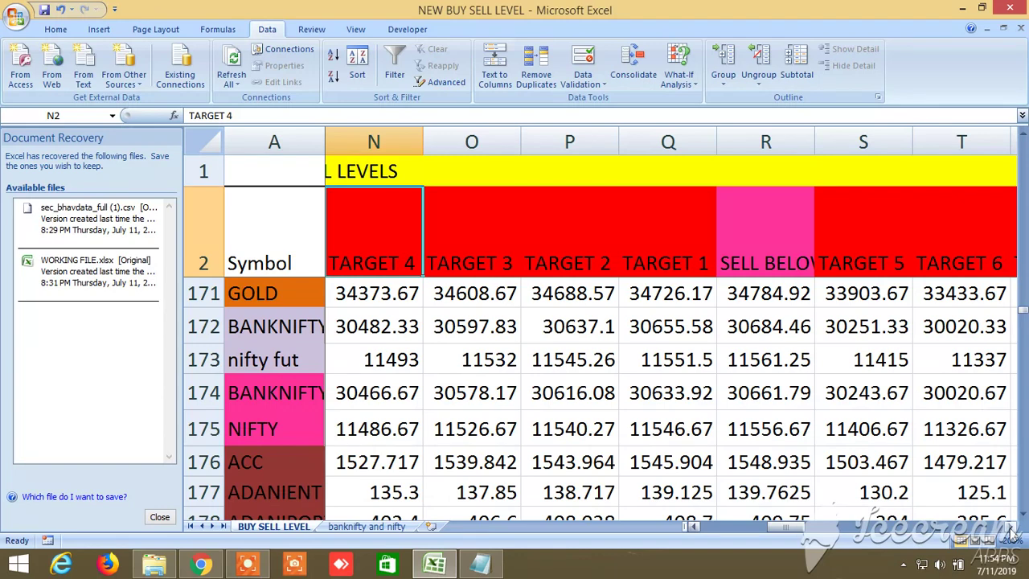
left_click(1010, 527)
left_click(1011, 527)
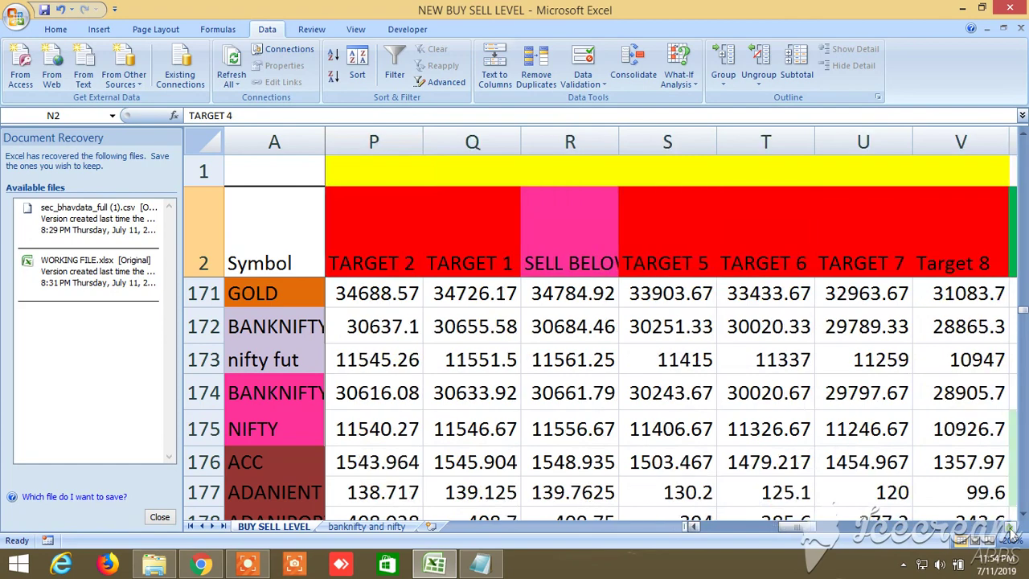
Review the buy and sell LTP condition columns for the GOLD, BANKNIFTY and NIFTY rows
left_click(1010, 527)
left_click(1010, 527)
left_click(1011, 527)
left_click(1010, 527)
left_click(1011, 527)
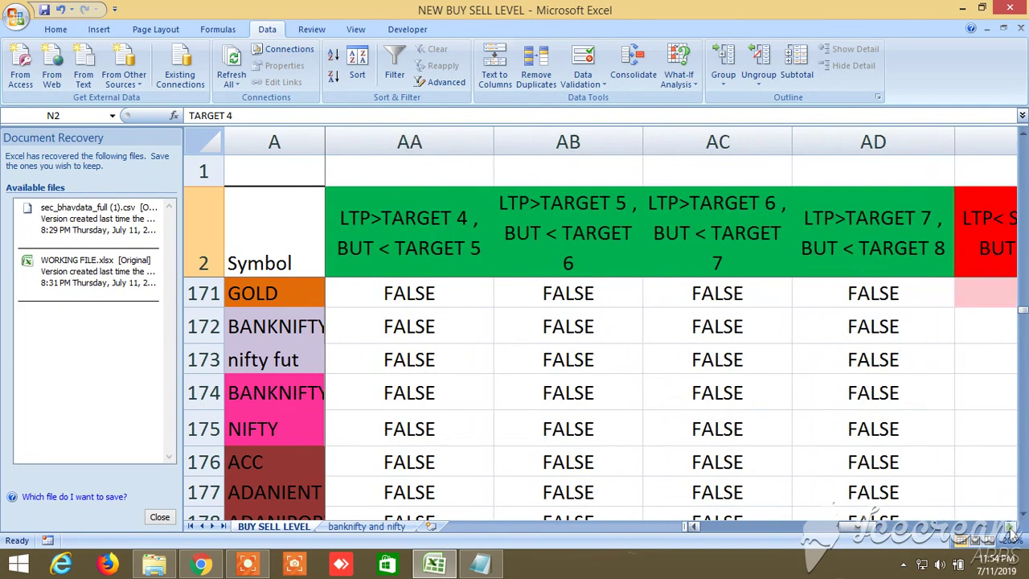
left_click(1011, 527)
left_click(1011, 528)
left_click(1010, 528)
left_click(1010, 527)
left_click(1010, 527)
left_click(1010, 528)
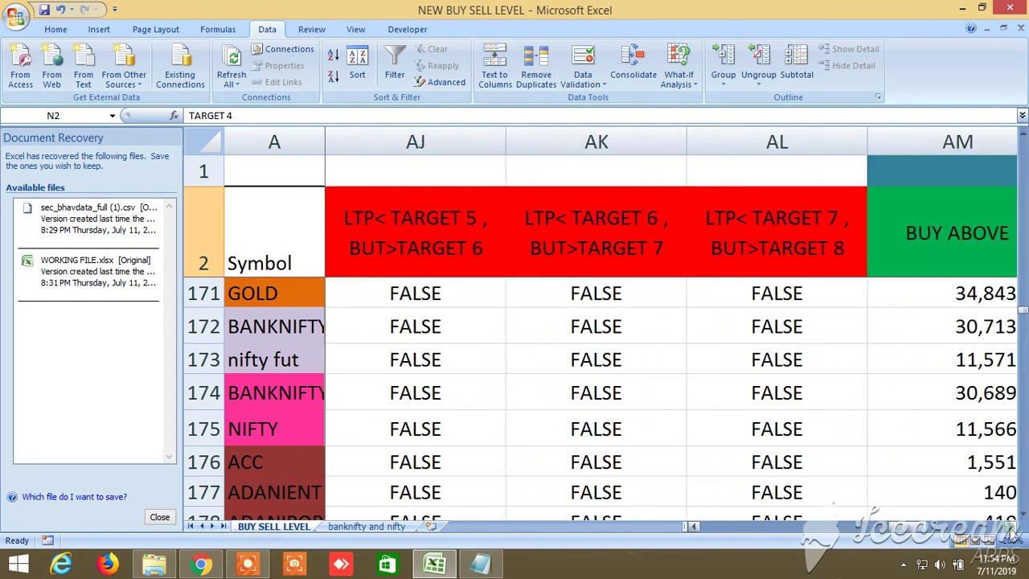
View the alternative BUY ABOVE level and its targets for the GOLD, BANKNIFTY and NIFTY rows
left_click(1011, 527)
left_click(1010, 527)
left_click(1010, 527)
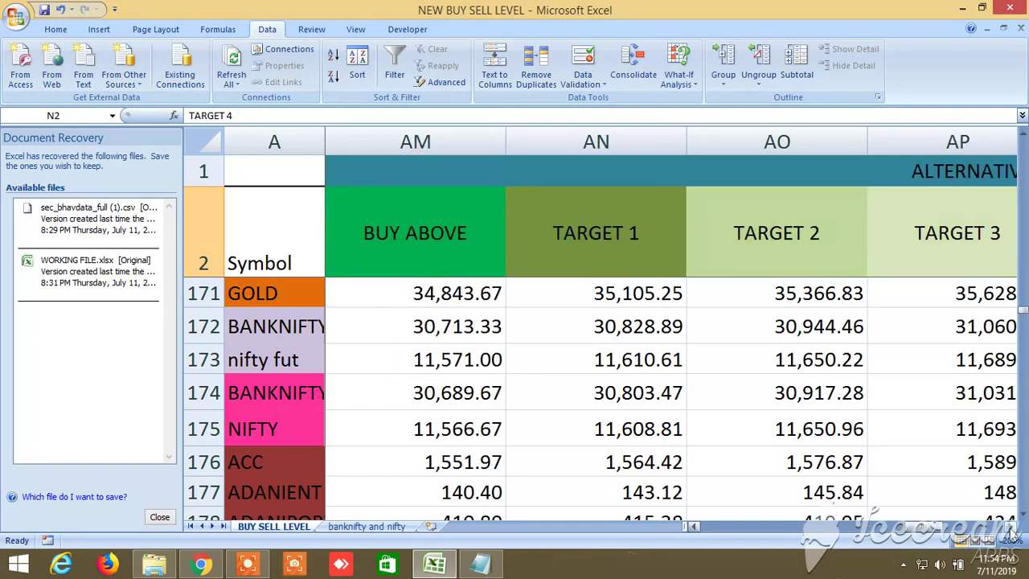
Examine the alternative SELL BELOW level and its three targets for the GOLD, BANKNIFTY and NIFTY rows, then return to the alternative BUY ABOVE column
left_click(1011, 527)
left_click(1011, 527)
left_click(1011, 527)
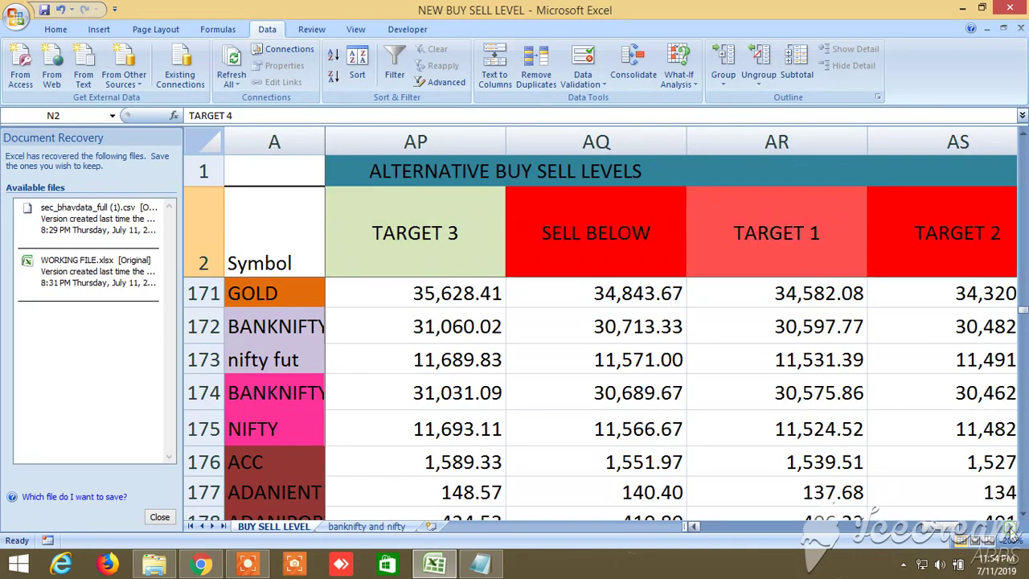
left_click(1011, 527)
left_click(1011, 528)
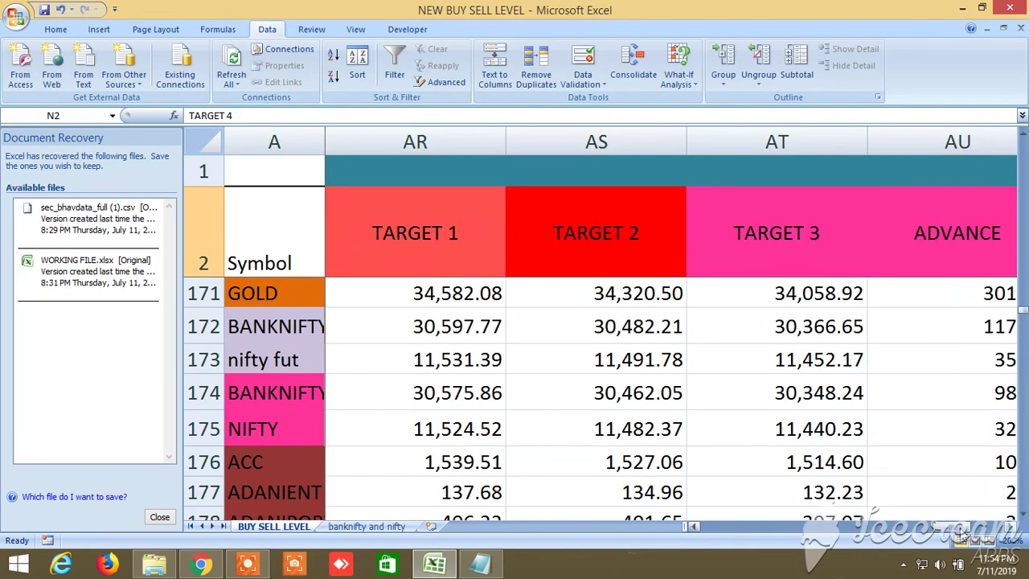
left_click_drag(969, 528, 947, 534)
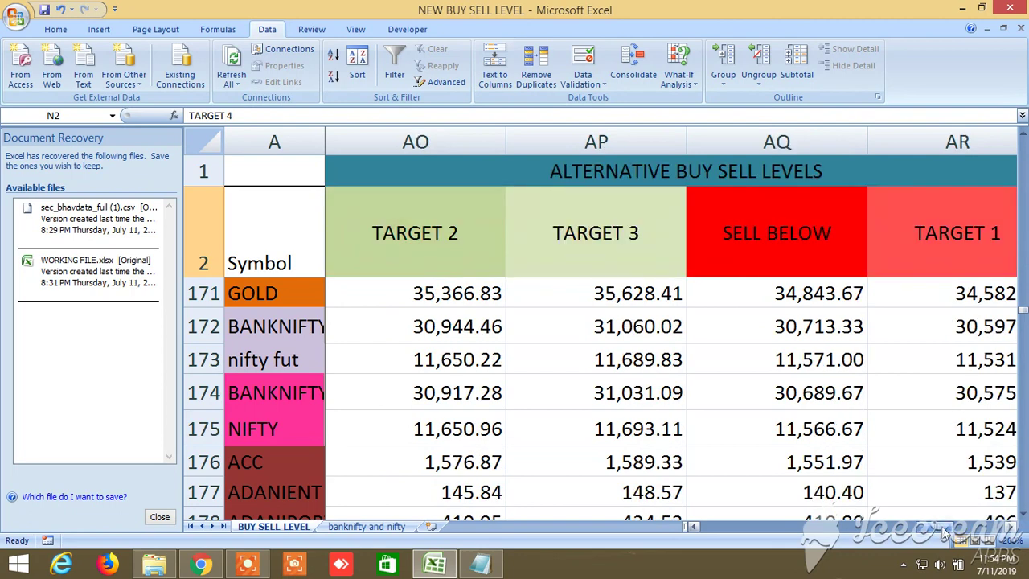
left_click(697, 527)
left_click(697, 527)
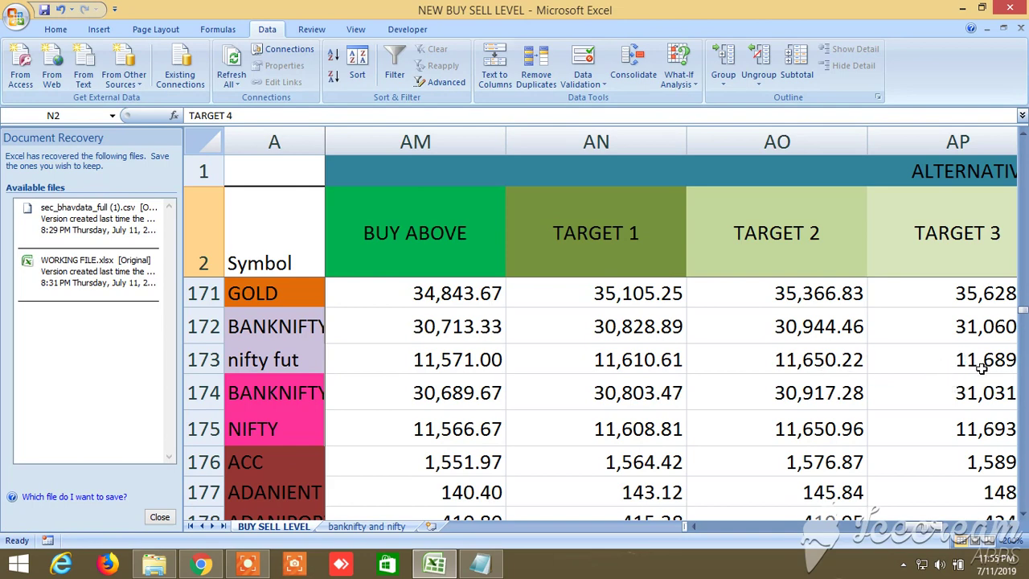
View the HIGH, LOW and CLOSE prices of the commodity rows from CRUDEOIL to GOLD
left_click_drag(923, 531, 693, 530)
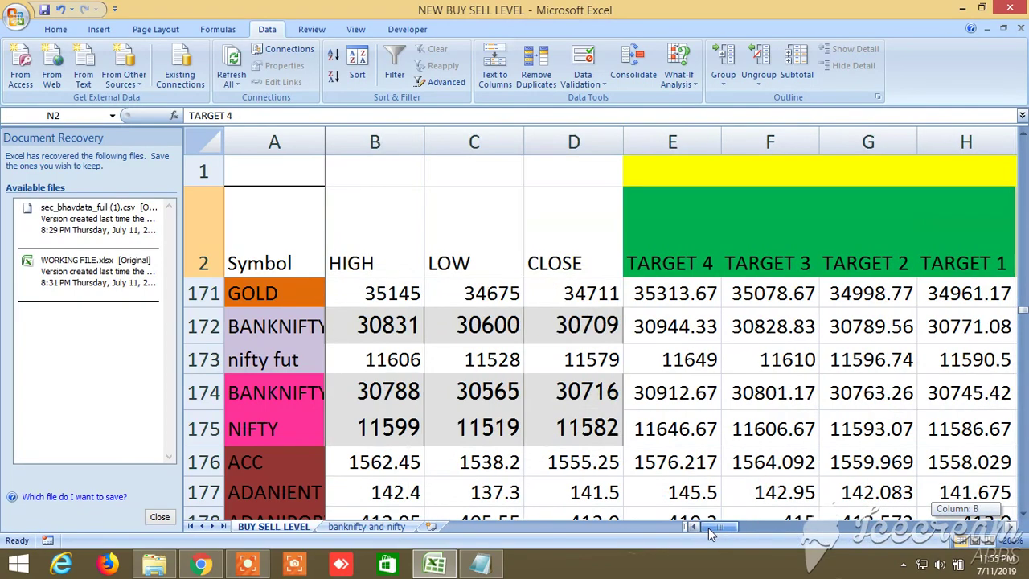
scroll(528, 427, "up", 1)
scroll(527, 428, "up", 1)
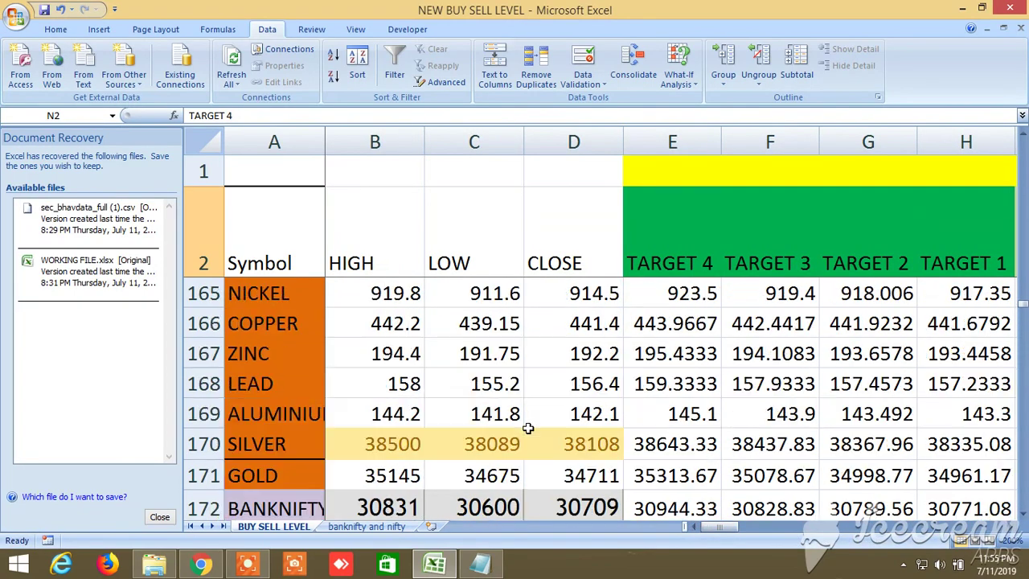
scroll(527, 428, "up", 1)
scroll(534, 423, "down", 1)
left_click(1023, 135)
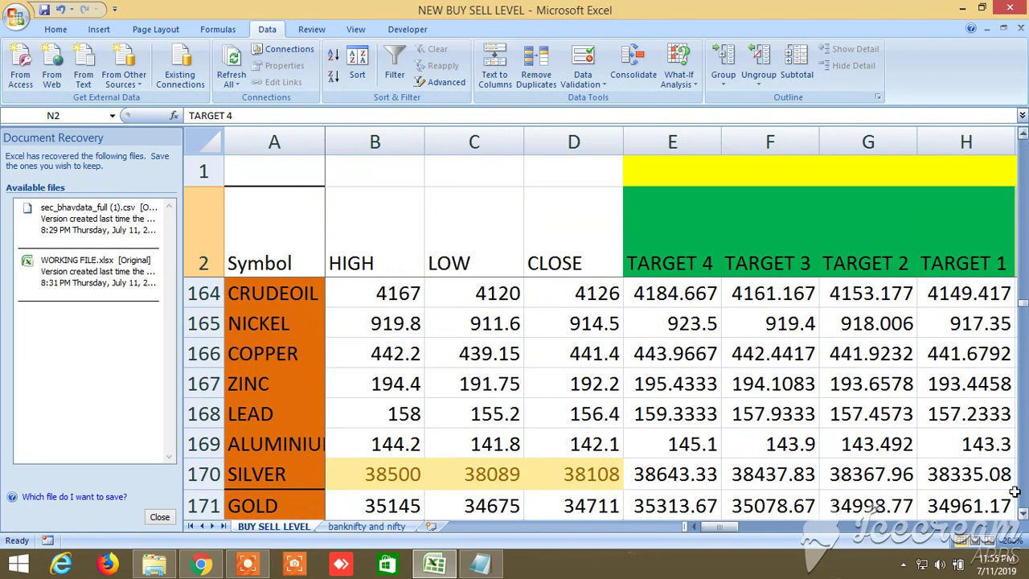
Examine the BUY ABOVE level and green target columns for the commodity rows from CRUDEOIL to GOLD
left_click(1010, 527)
left_click(1010, 528)
left_click(1010, 527)
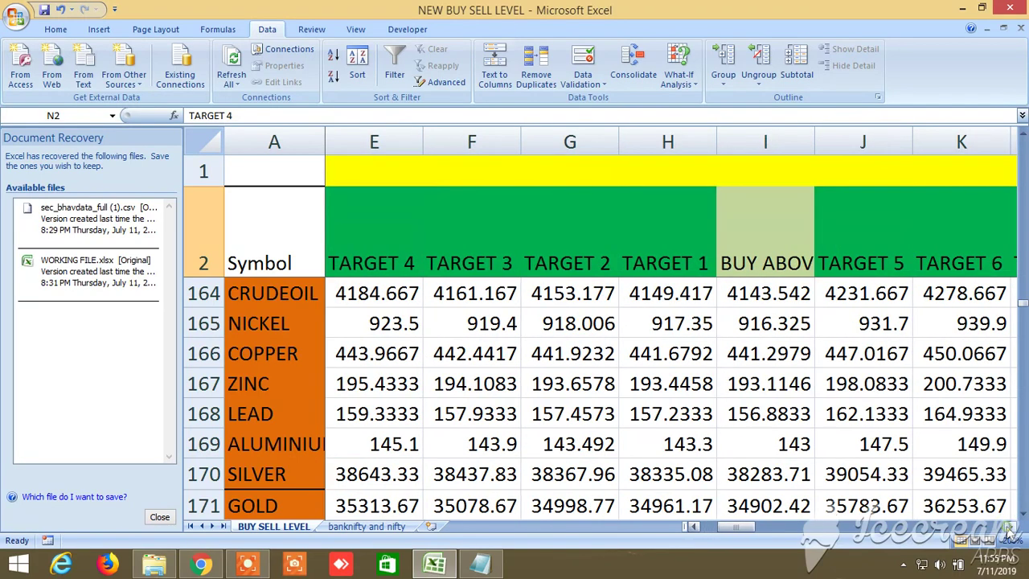
left_click(1010, 528)
left_click(1010, 528)
left_click(1010, 527)
left_click(1009, 527)
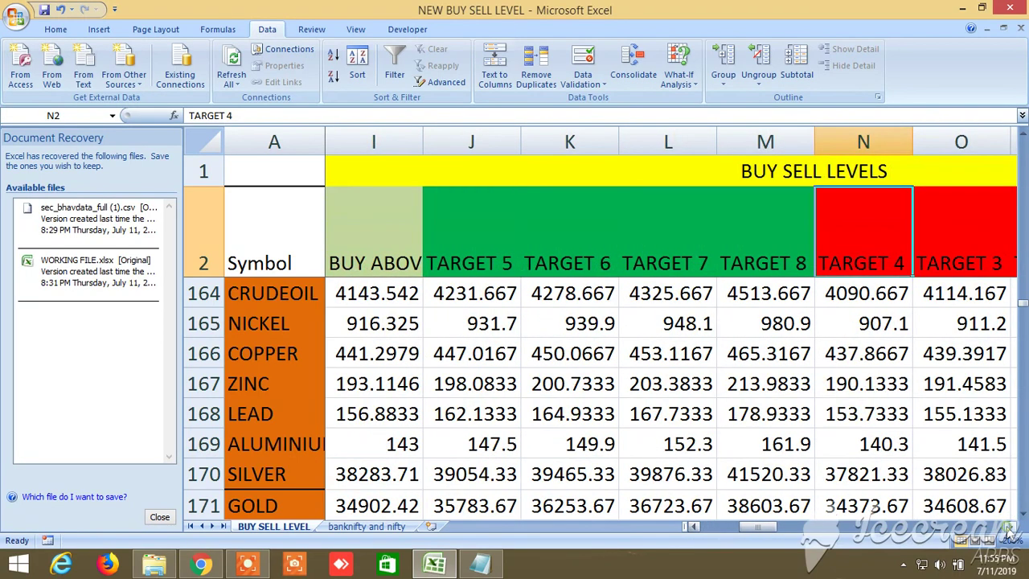
Examine the SELL BELOW level and red target columns for the commodity rows from CRUDEOIL to GOLD
left_click(1010, 527)
left_click(1009, 528)
left_click(1010, 527)
left_click(1010, 527)
left_click(1010, 527)
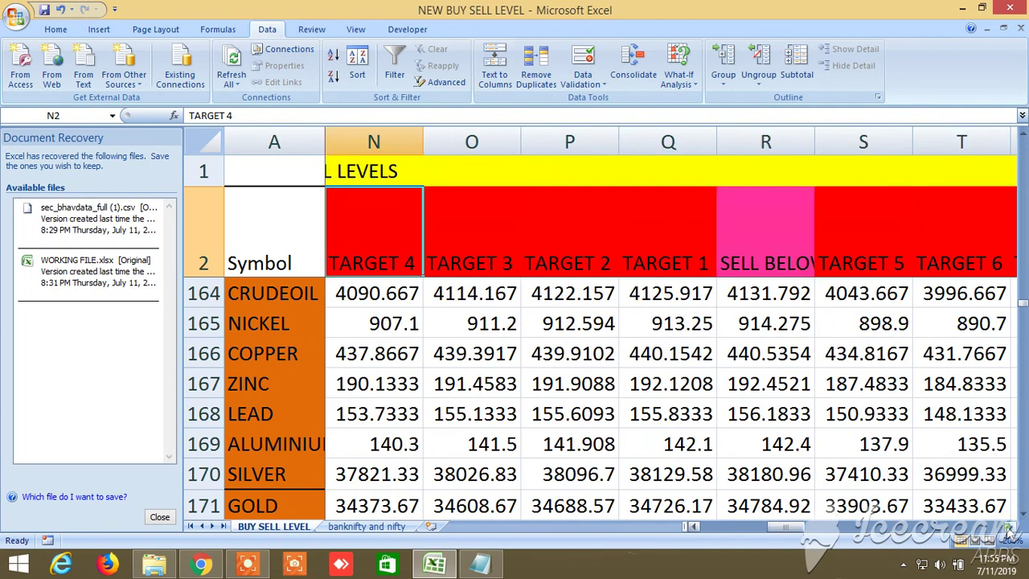
left_click(1010, 528)
left_click(1009, 527)
left_click(1010, 528)
left_click(1010, 528)
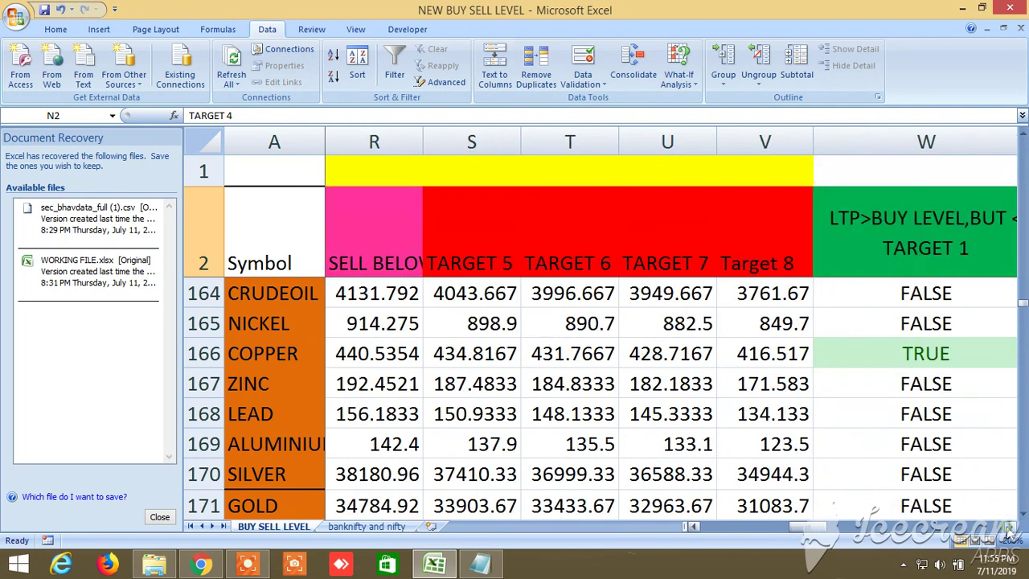
Review the green buy-side LTP condition columns for the commodity rows
left_click(1010, 528)
left_click(1010, 528)
left_click(1009, 528)
left_click(1010, 527)
left_click(1010, 527)
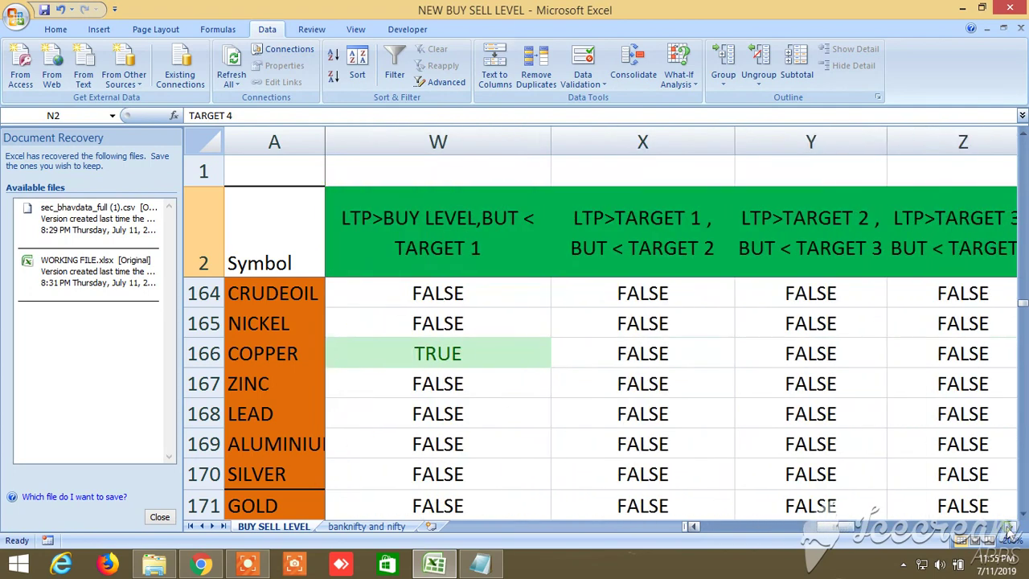
left_click(1010, 527)
left_click(1010, 528)
left_click(1010, 527)
left_click(1010, 527)
left_click(1010, 527)
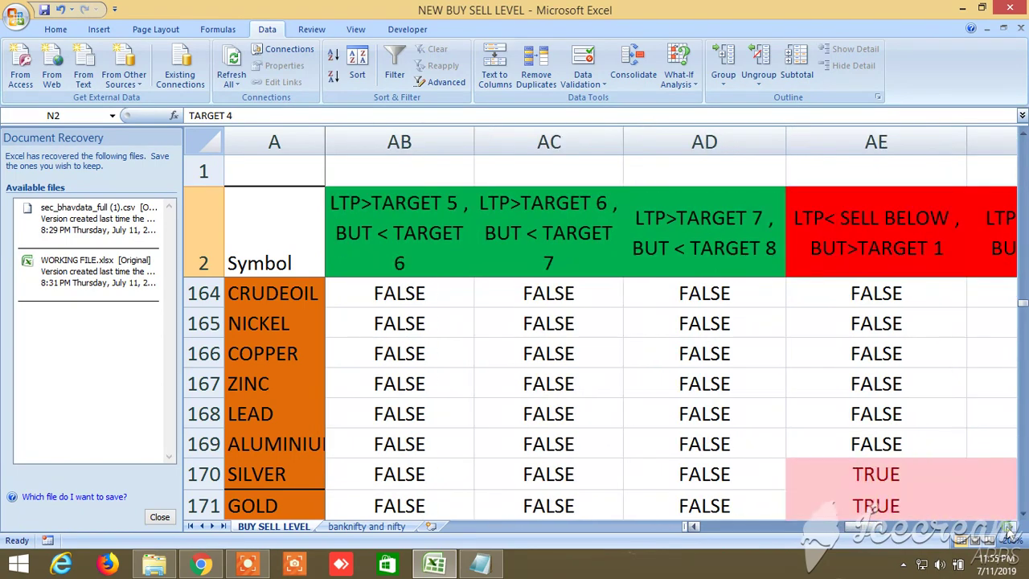
Review the red sell-side LTP condition columns for the commodity rows
left_click(1010, 527)
left_click(1010, 527)
left_click(1010, 527)
left_click(1010, 527)
left_click(1010, 528)
left_click(1010, 527)
left_click(1010, 527)
left_click(1010, 528)
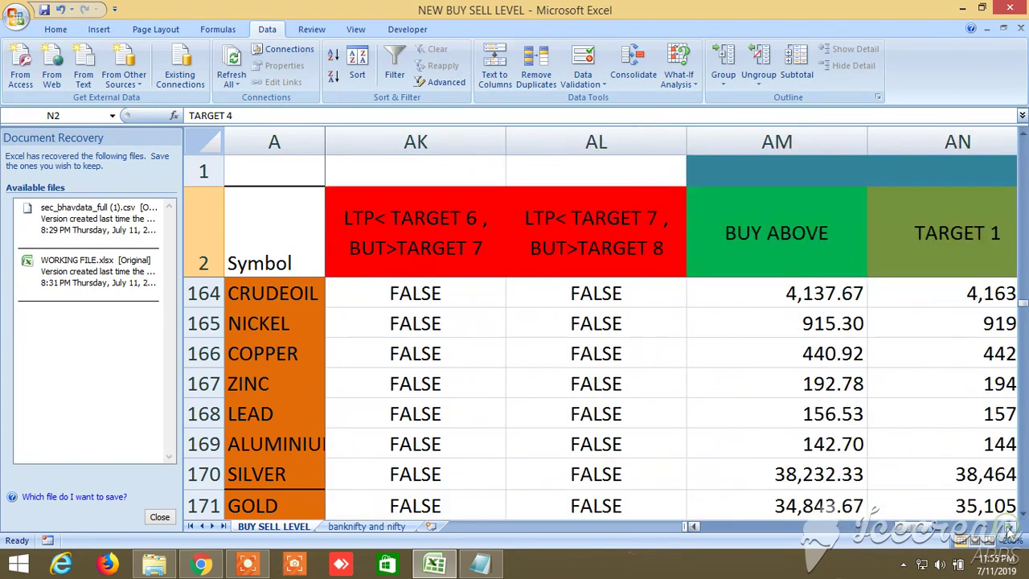
View the alternative buy and sell levels with their targets for the commodity rows, then return to the HIGH, LOW and CLOSE columns
left_click(1010, 528)
left_click(1010, 527)
left_click(1010, 528)
left_click(1010, 527)
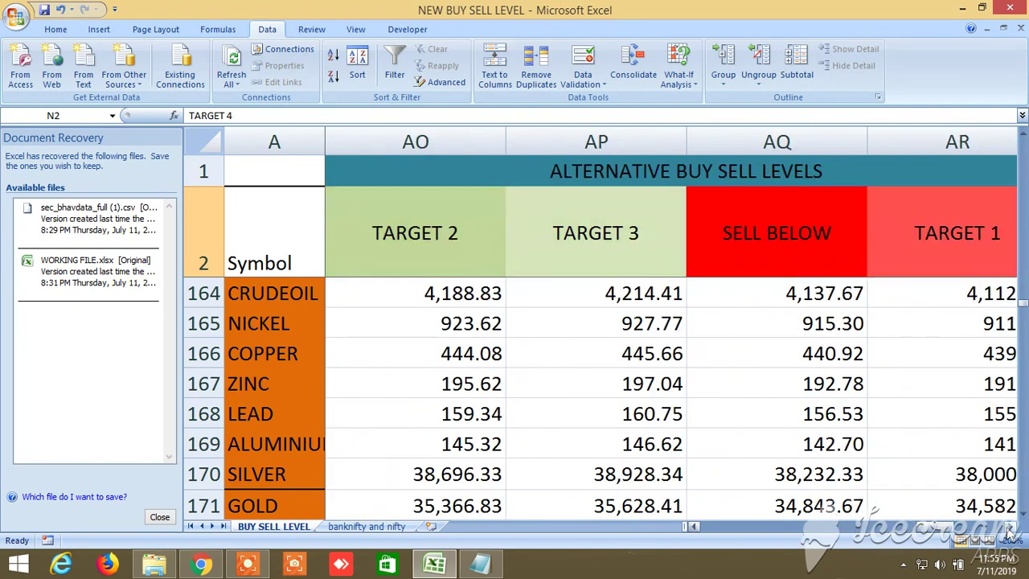
left_click(1010, 527)
left_click(1009, 527)
left_click(1009, 527)
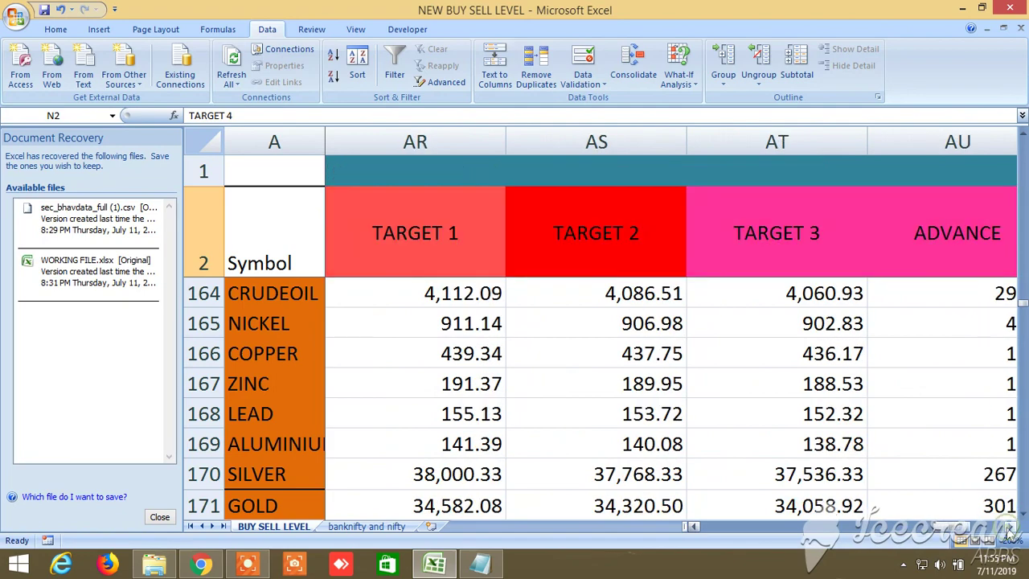
left_click_drag(959, 530, 702, 526)
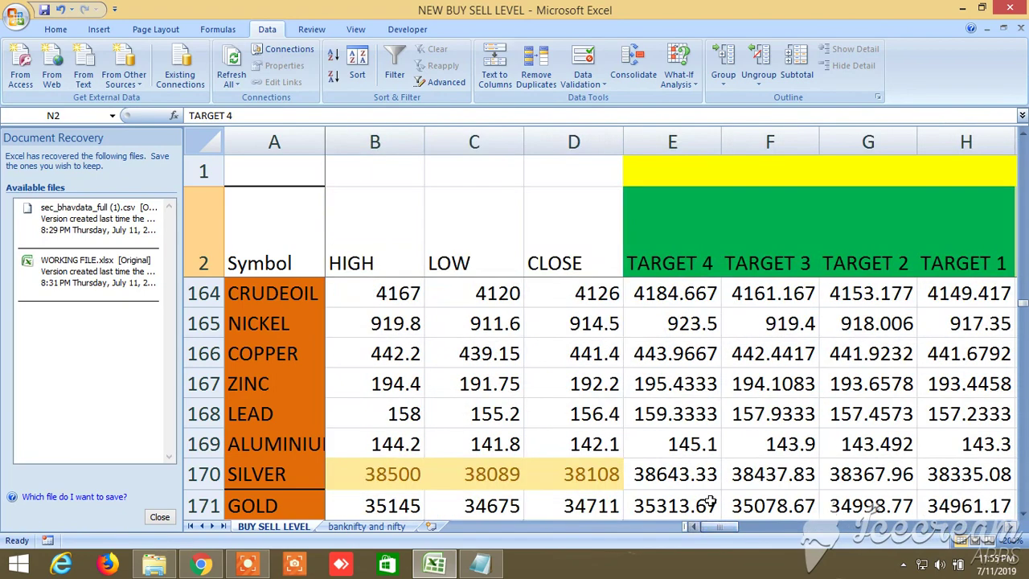
Switch to the NEW BUY SELL LEVELS notes in Notepad and read the explanation of levels, targets and screening criteria through to the end
left_click(487, 569)
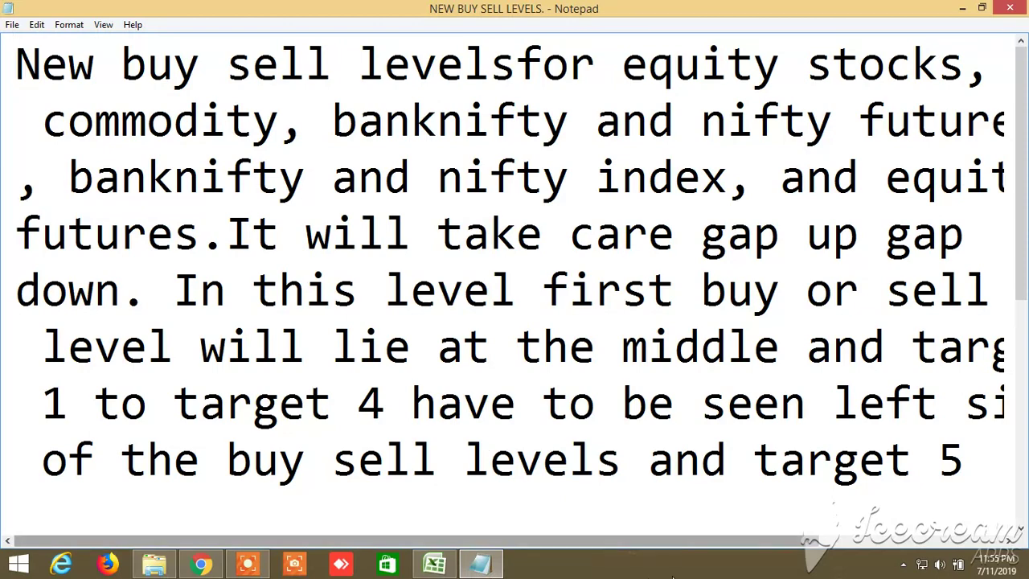
mouse_move(687, 549)
left_mouse_down()
mouse_move(711, 551)
mouse_move(678, 555)
left_mouse_up()
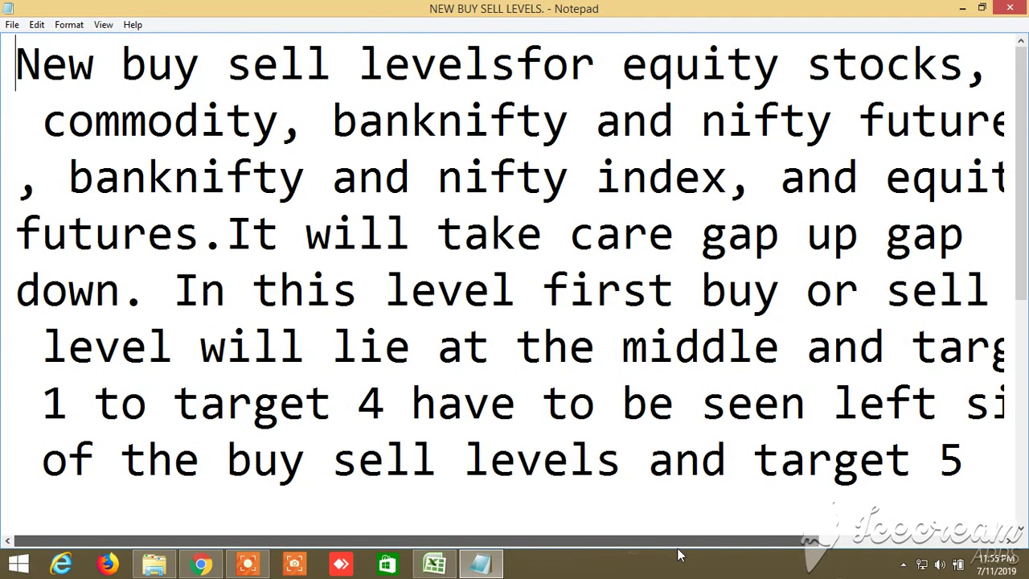
left_click_drag(1019, 277, 1013, 336)
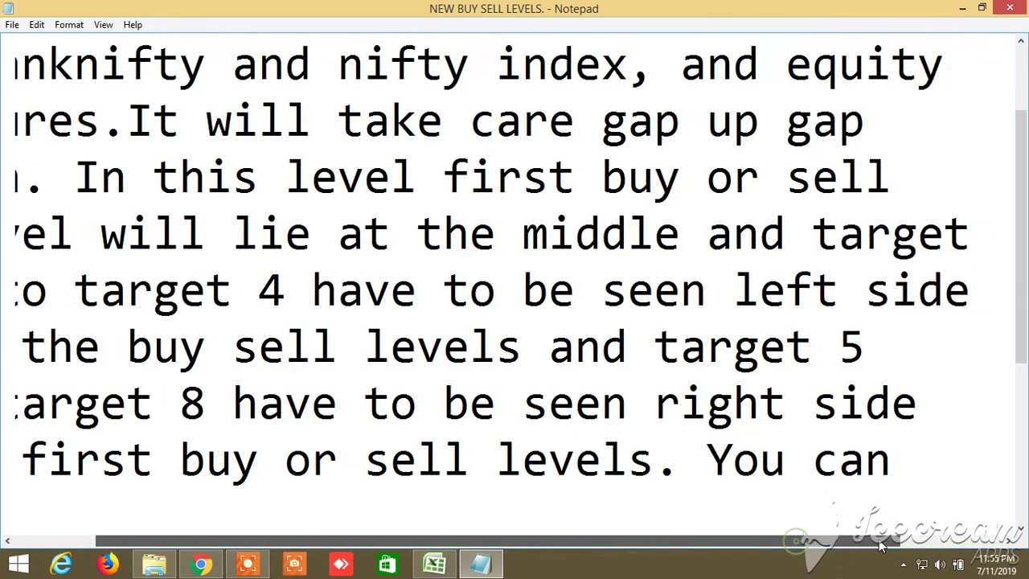
mouse_move(800, 549)
left_mouse_down()
mouse_move(832, 549)
mouse_move(780, 549)
left_mouse_up()
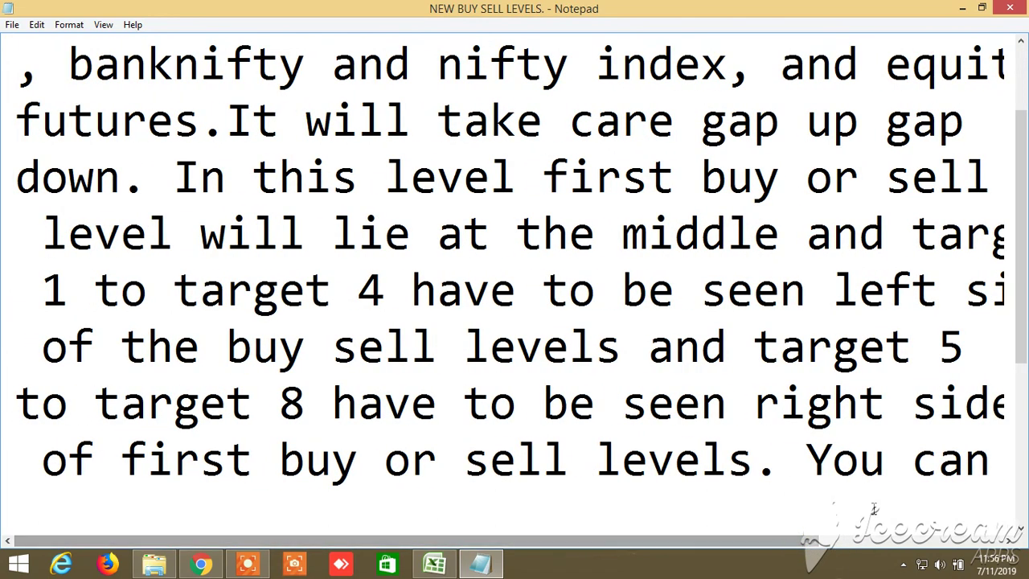
left_click_drag(1025, 338, 1025, 366)
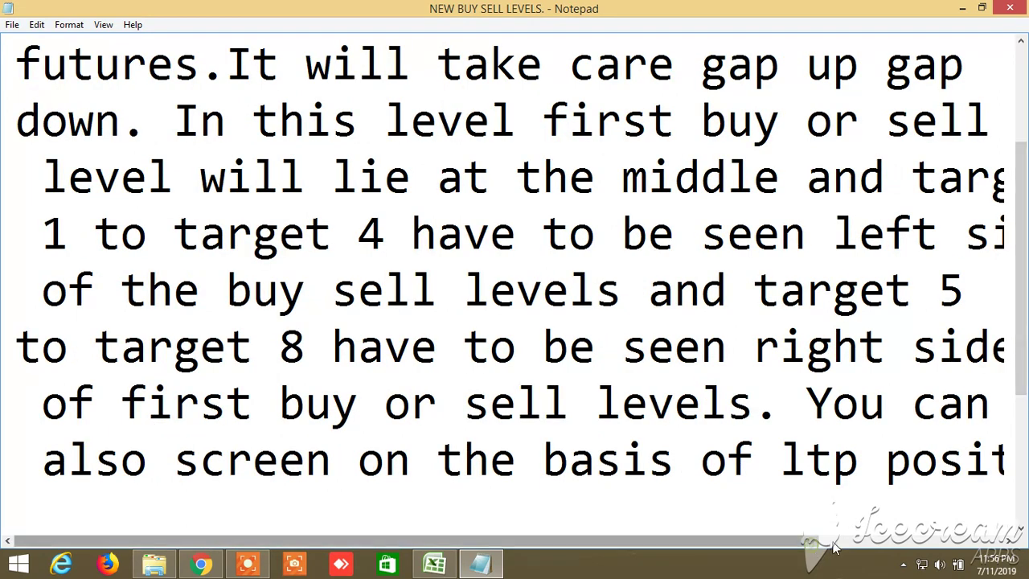
left_click_drag(834, 547, 889, 547)
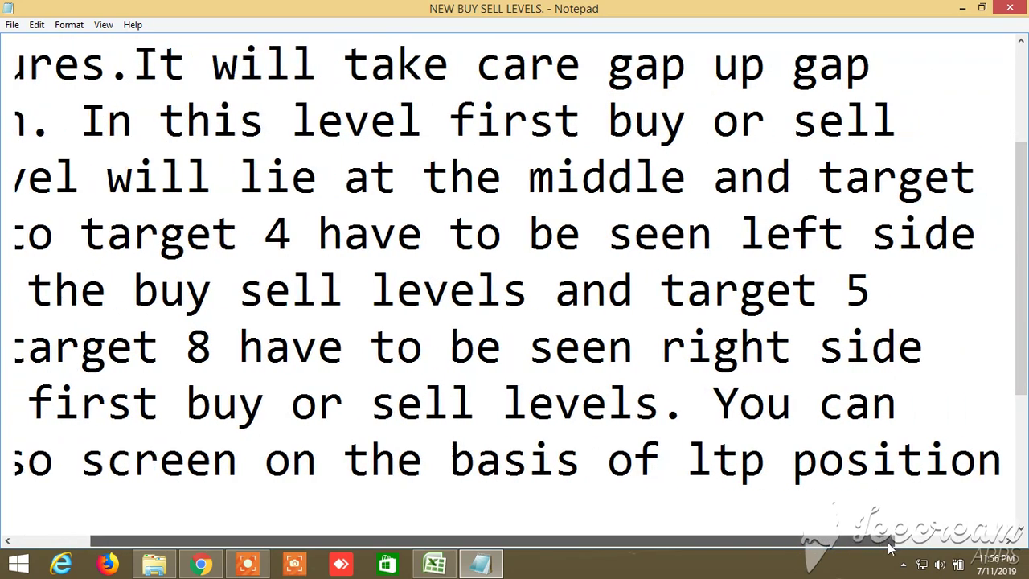
left_click_drag(1023, 348, 1025, 482)
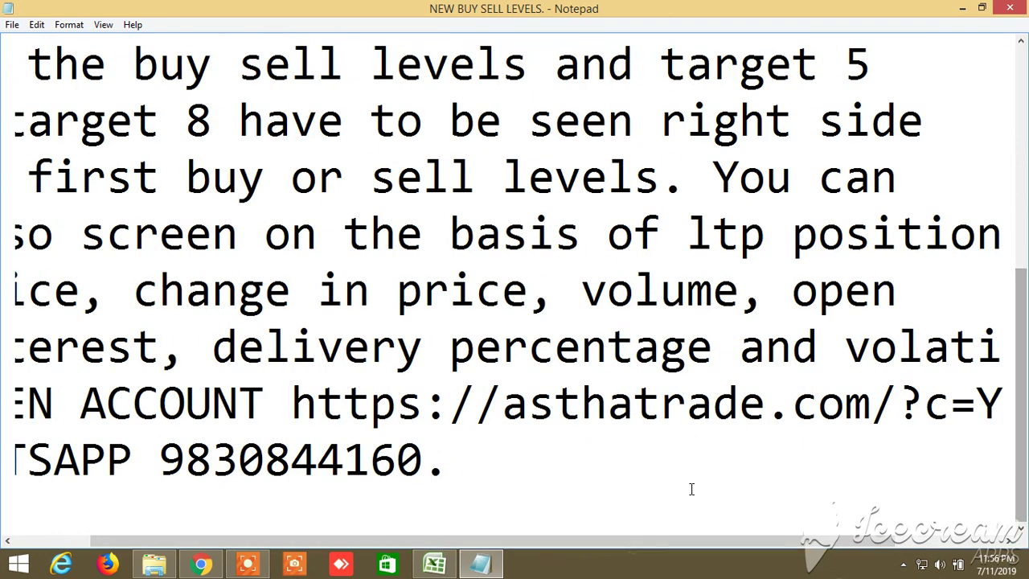
Switch back to the NEW BUY SELL LEVEL workbook in Excel and look through the equity stock rows below the commodities and indices down to PVR
left_click(434, 564)
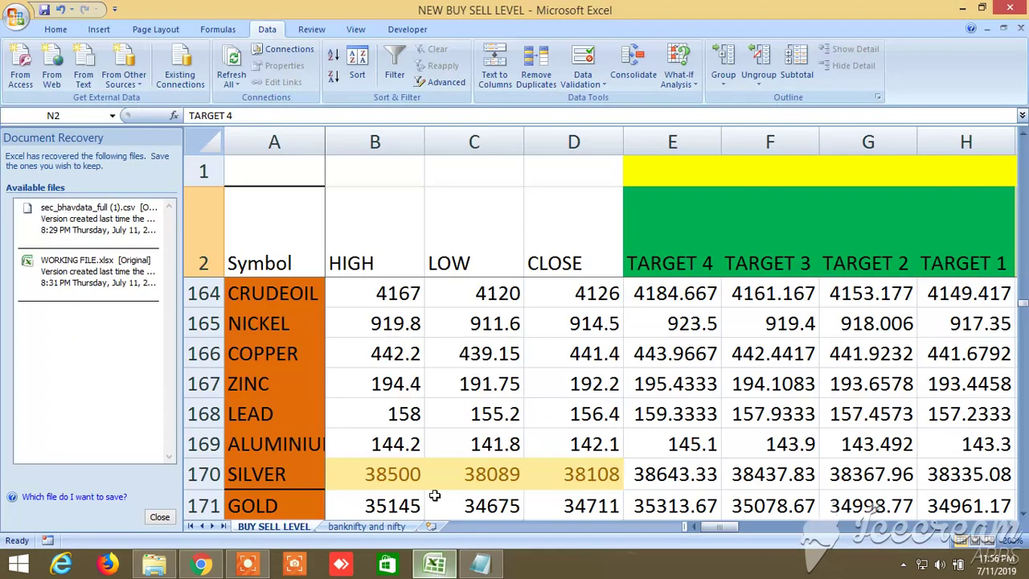
scroll(488, 386, "down", 8)
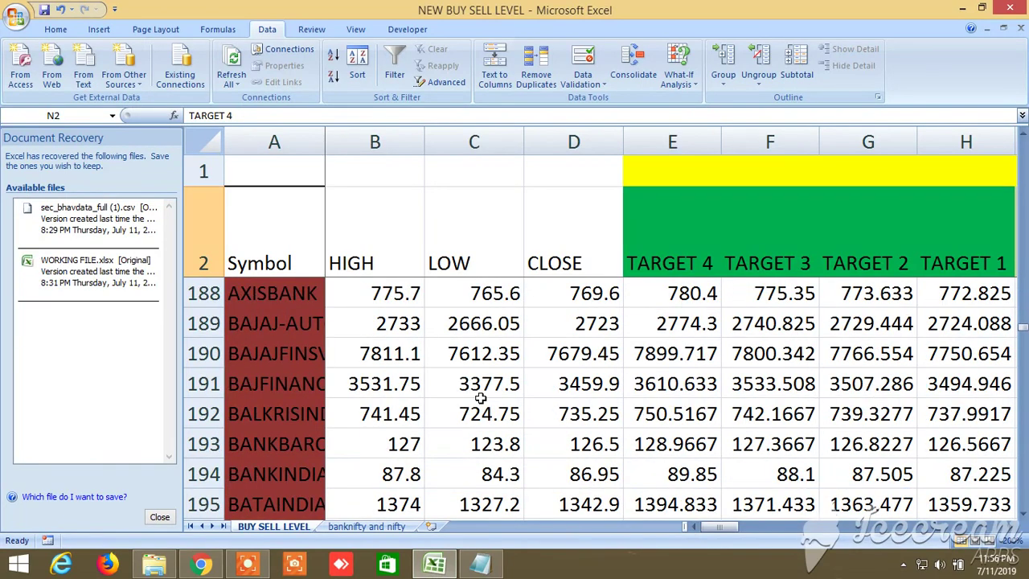
scroll(480, 398, "down", 3)
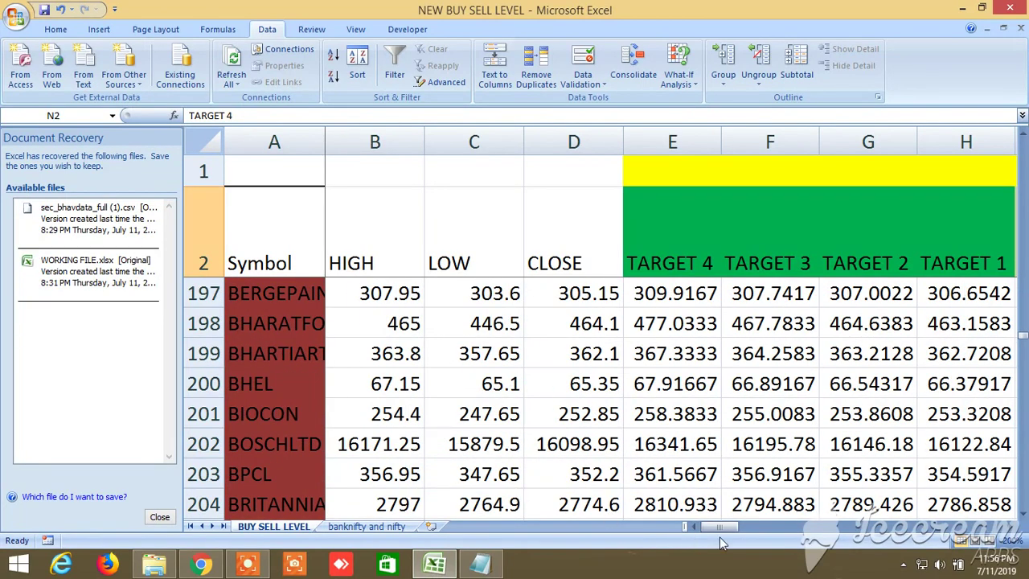
left_click_drag(720, 531, 693, 541)
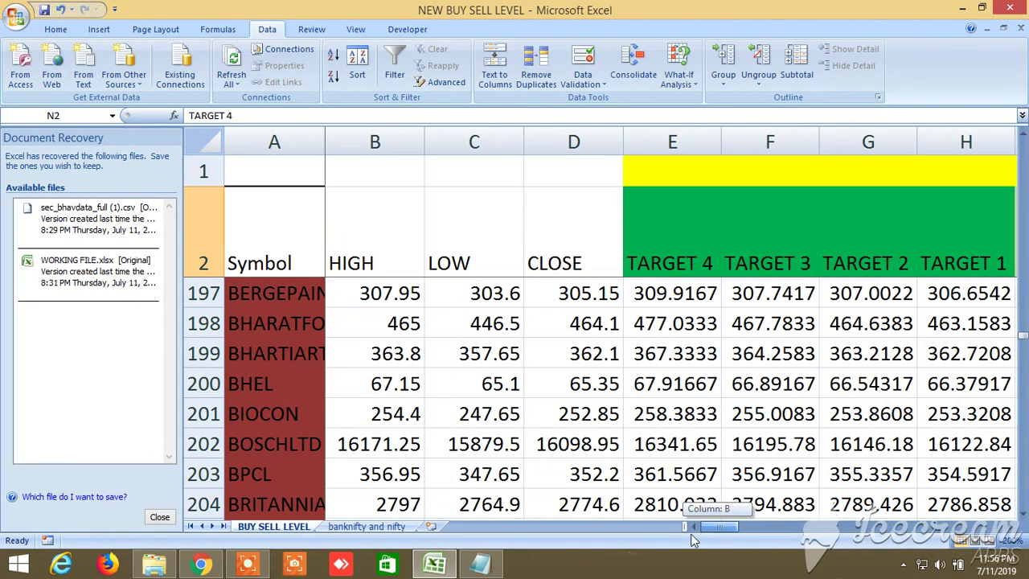
scroll(457, 444, "down", 13)
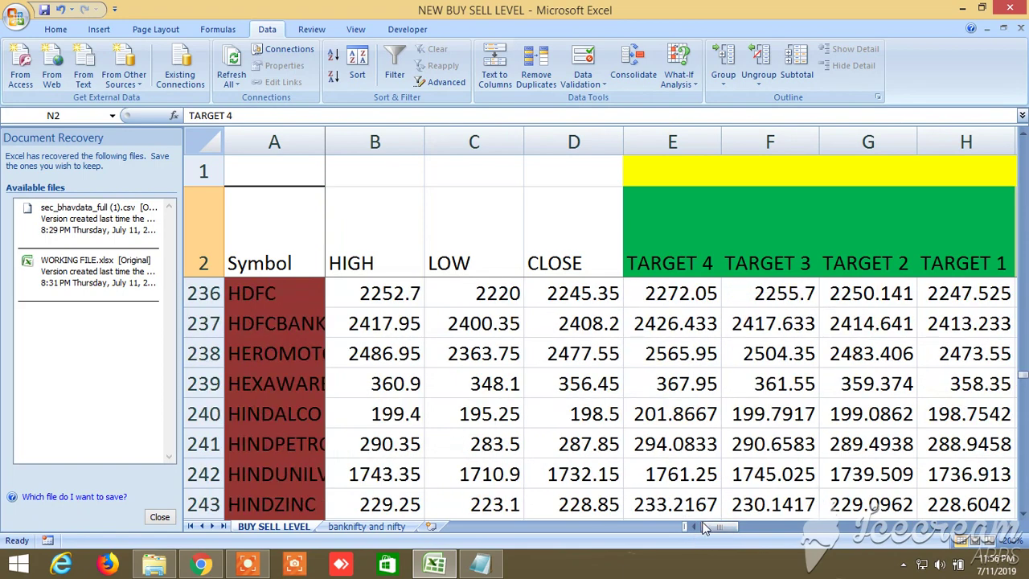
mouse_move(711, 531)
left_mouse_down()
mouse_move(950, 544)
mouse_move(698, 533)
left_mouse_up()
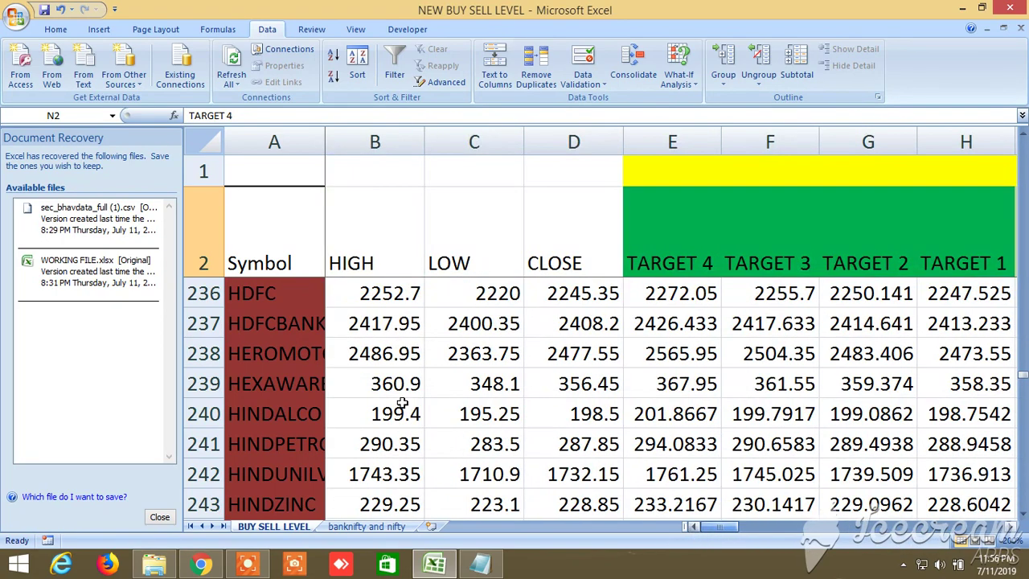
scroll(402, 402, "down", 12)
scroll(396, 399, "up", 2)
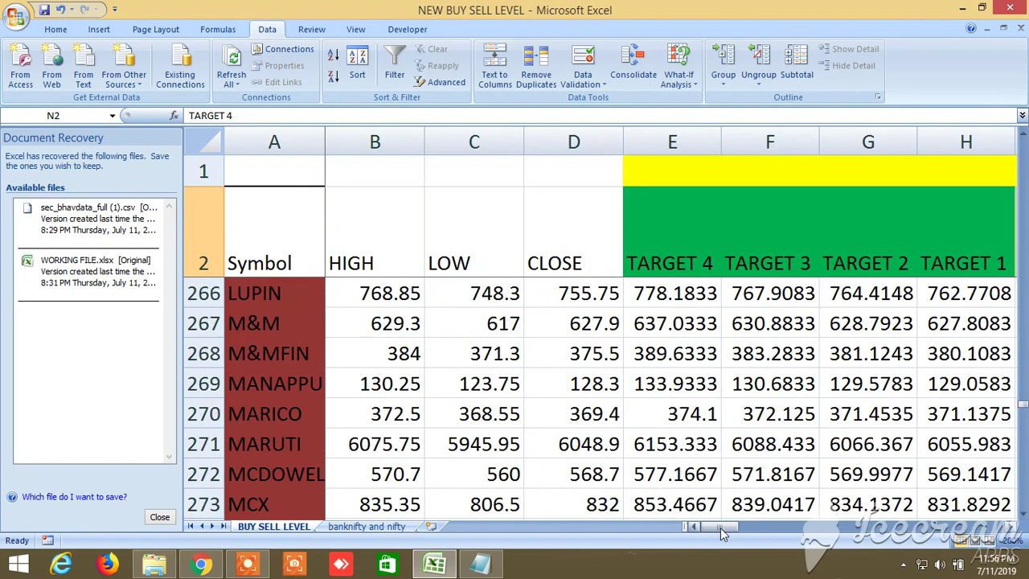
left_click_drag(722, 534, 698, 526)
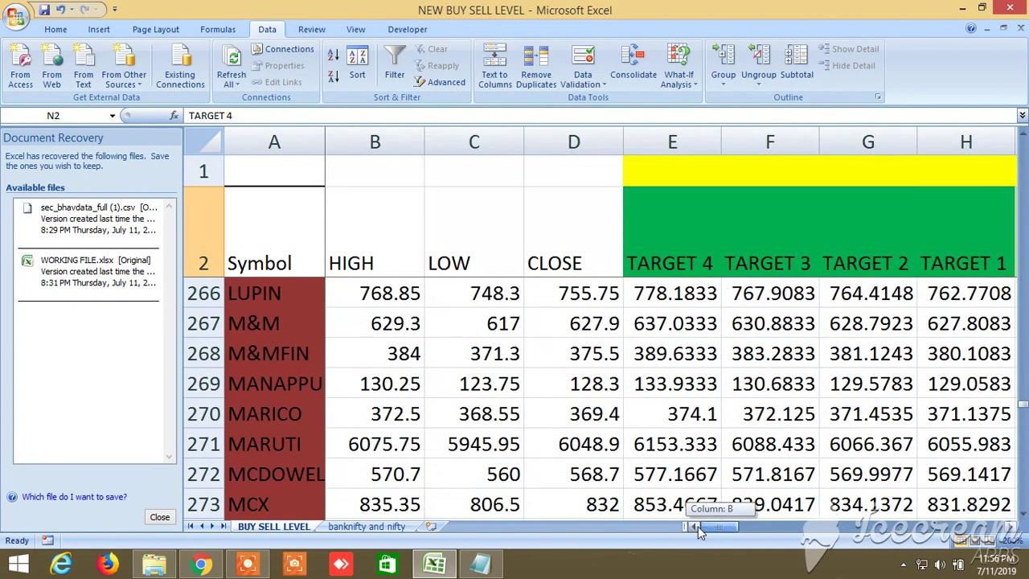
scroll(448, 436, "down", 8)
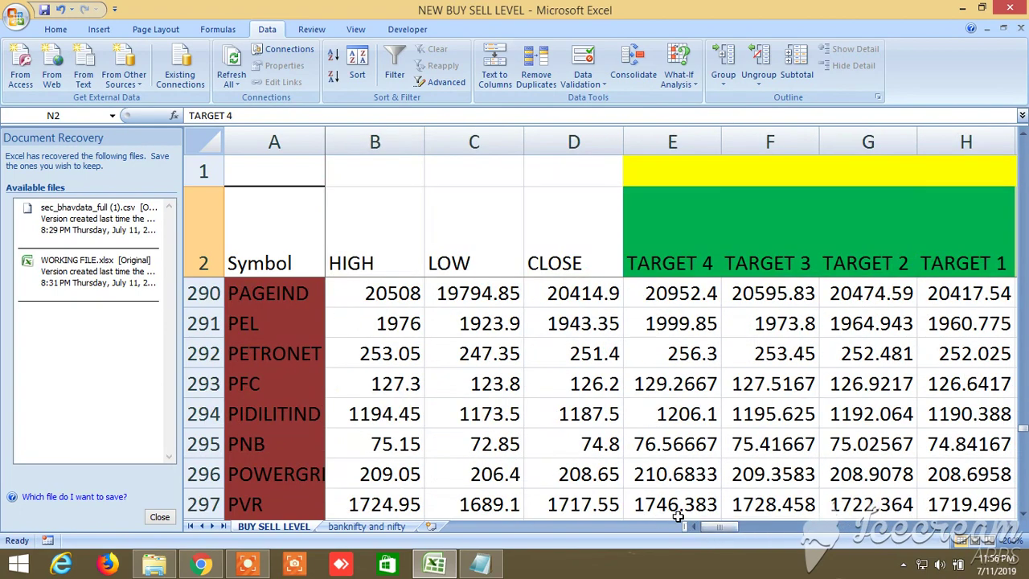